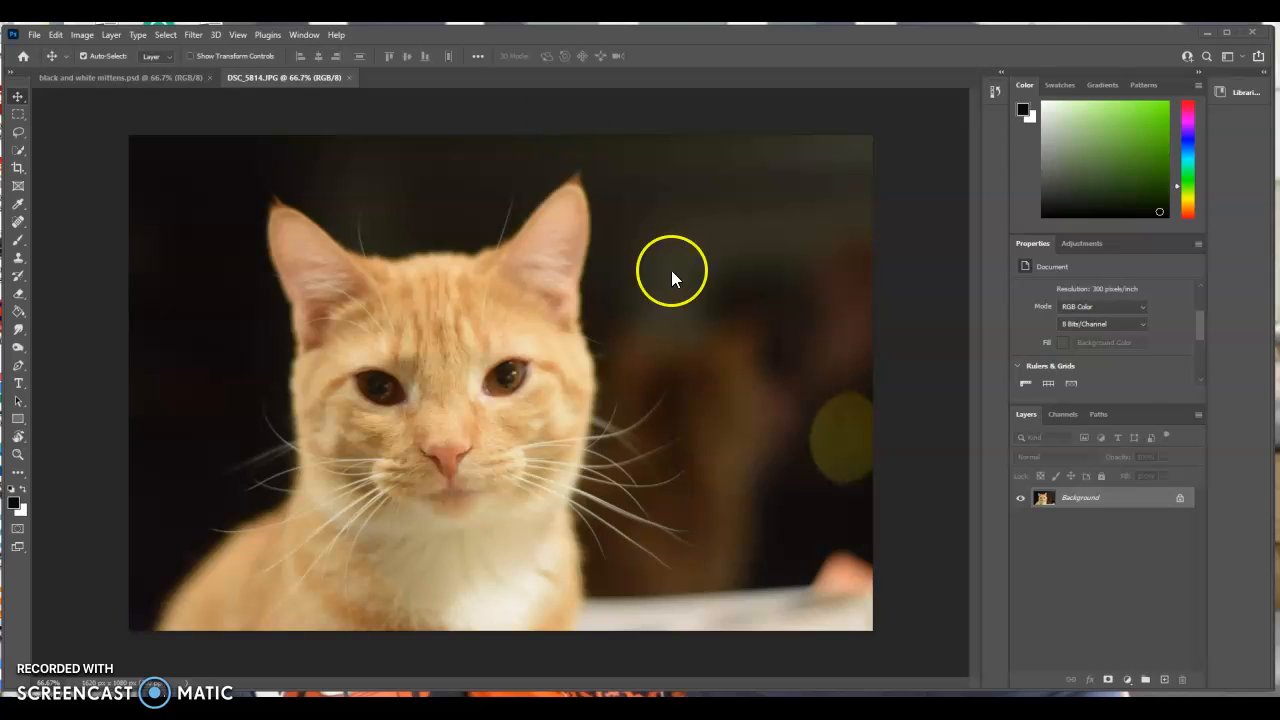
Remove the background of the orange cat photo with the Remove background quick action.
{"action": "scroll", "coordinate": [1071, 357], "scroll_direction": "down", "scroll_amount": 3}
{"action": "scroll", "coordinate": [1071, 357], "scroll_direction": "down", "scroll_amount": 2}
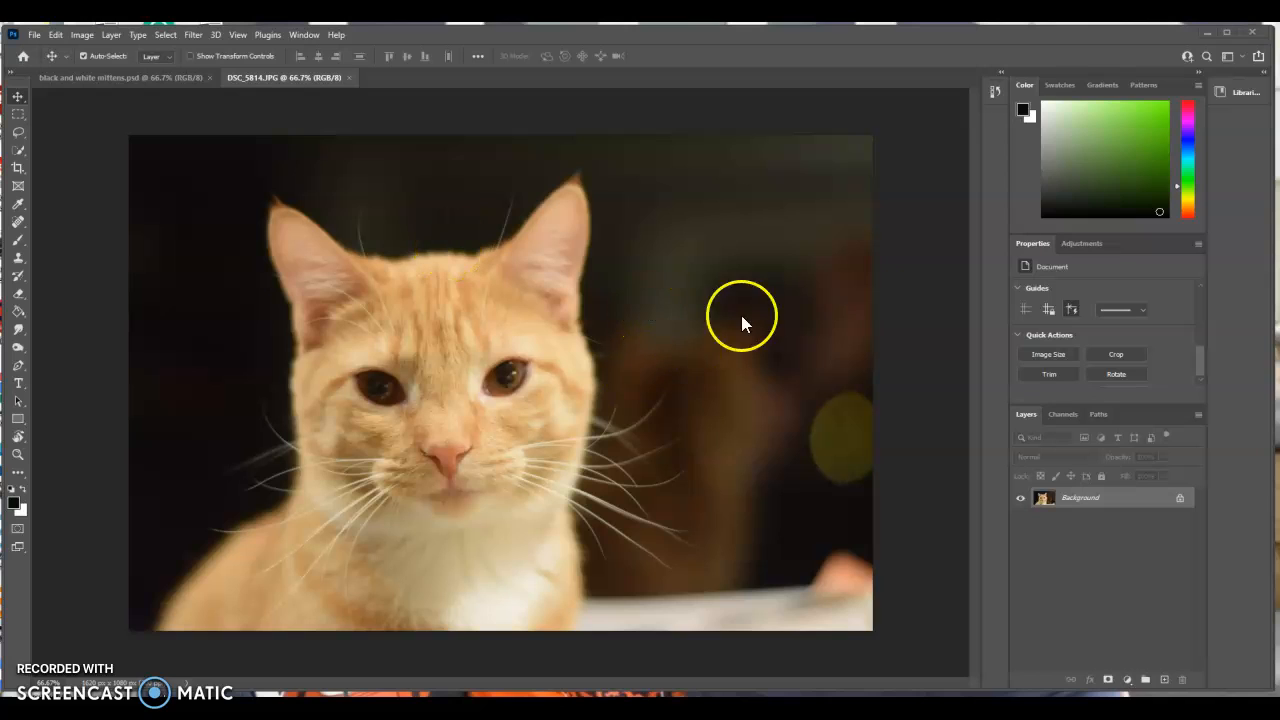
{"action": "left_click", "coordinate": [1207, 54]}
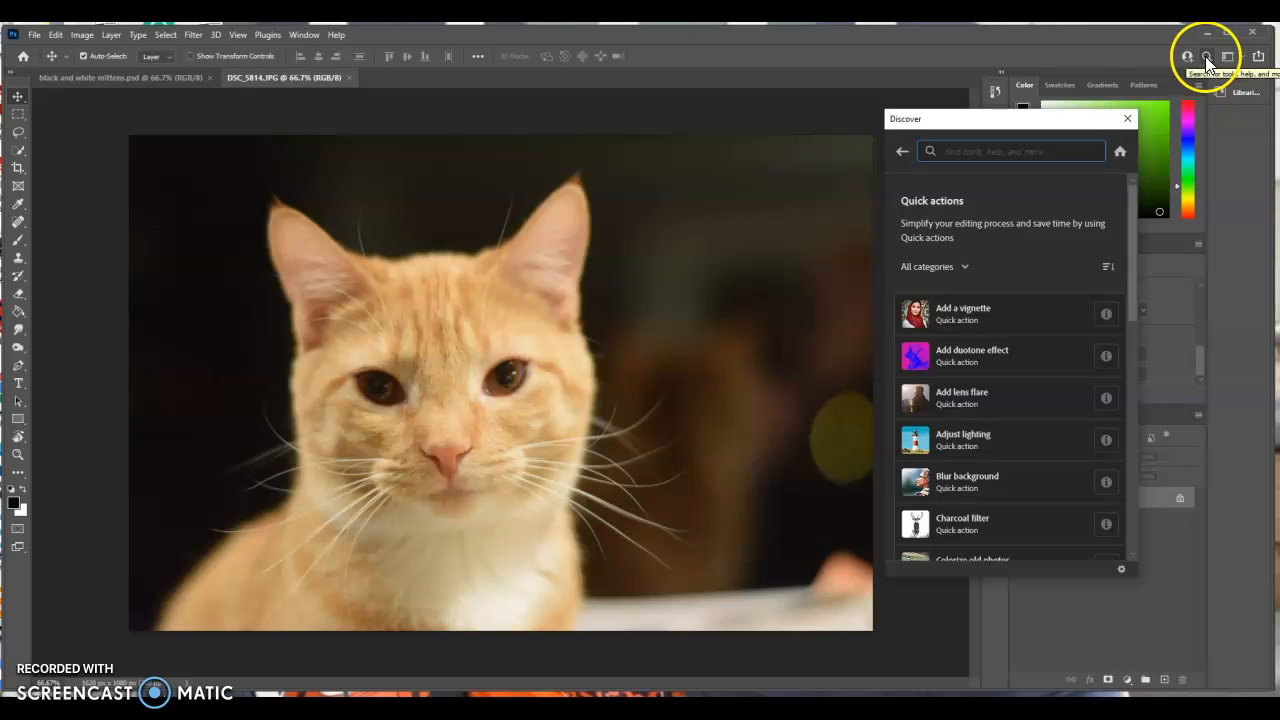
{"action": "scroll", "coordinate": [1016, 367], "scroll_direction": "down", "scroll_amount": 2}
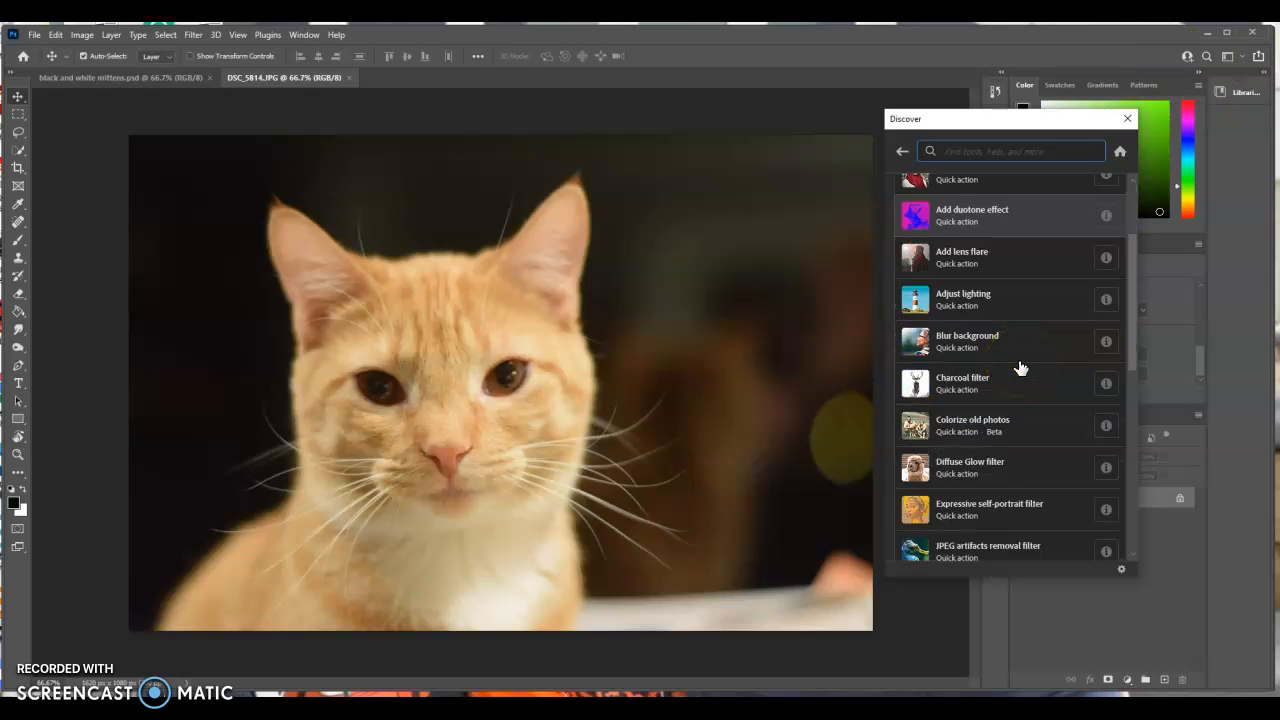
{"action": "scroll", "coordinate": [1020, 368], "scroll_direction": "down", "scroll_amount": 4}
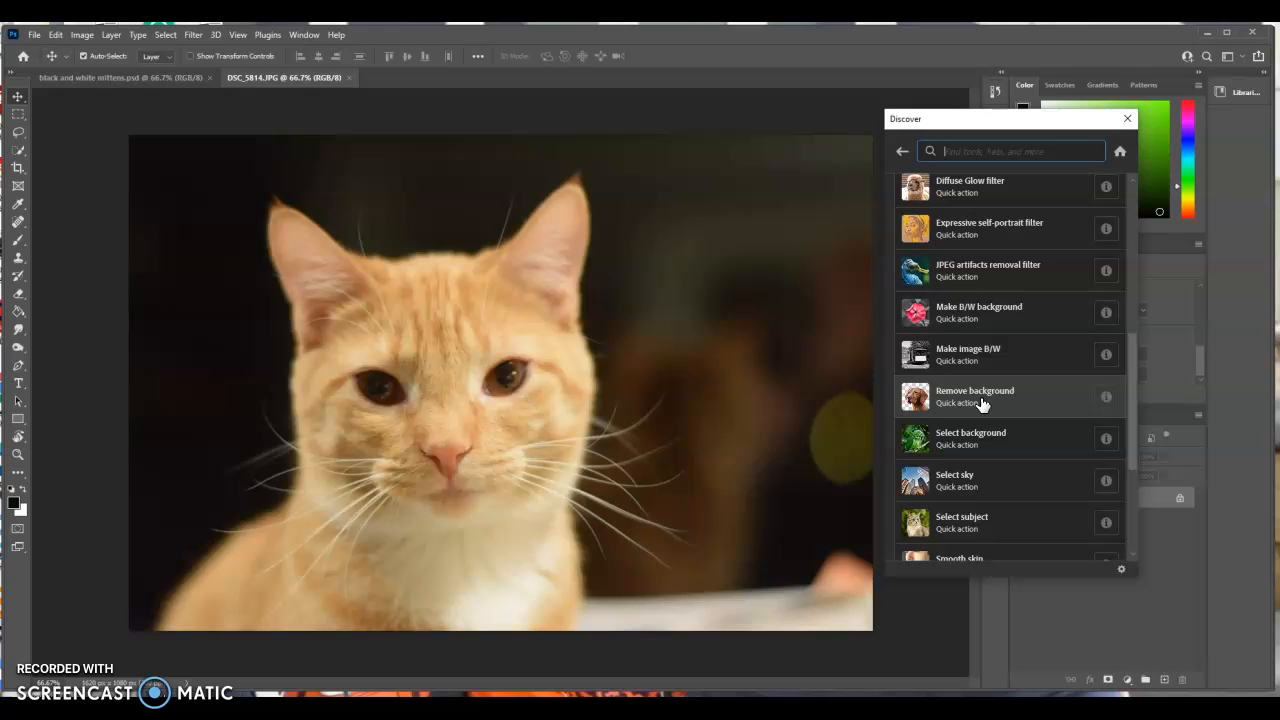
{"action": "left_click", "coordinate": [987, 407]}
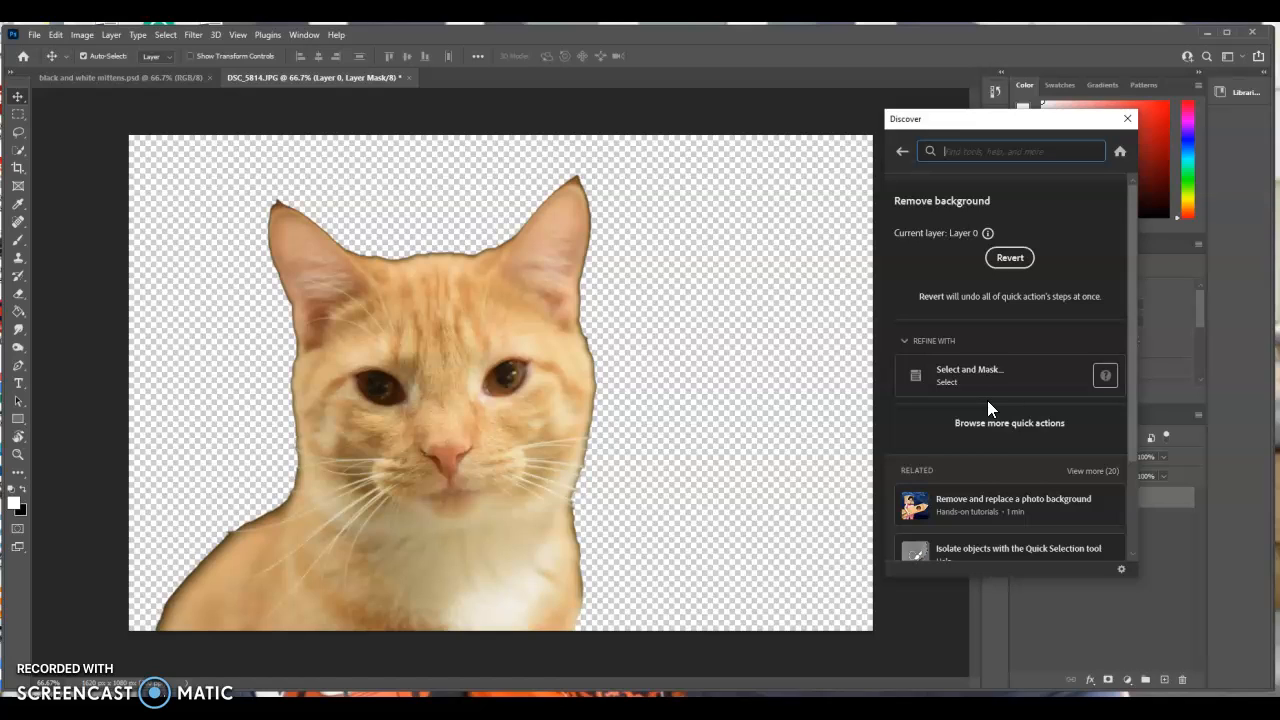
{"action": "left_click", "coordinate": [1129, 120]}
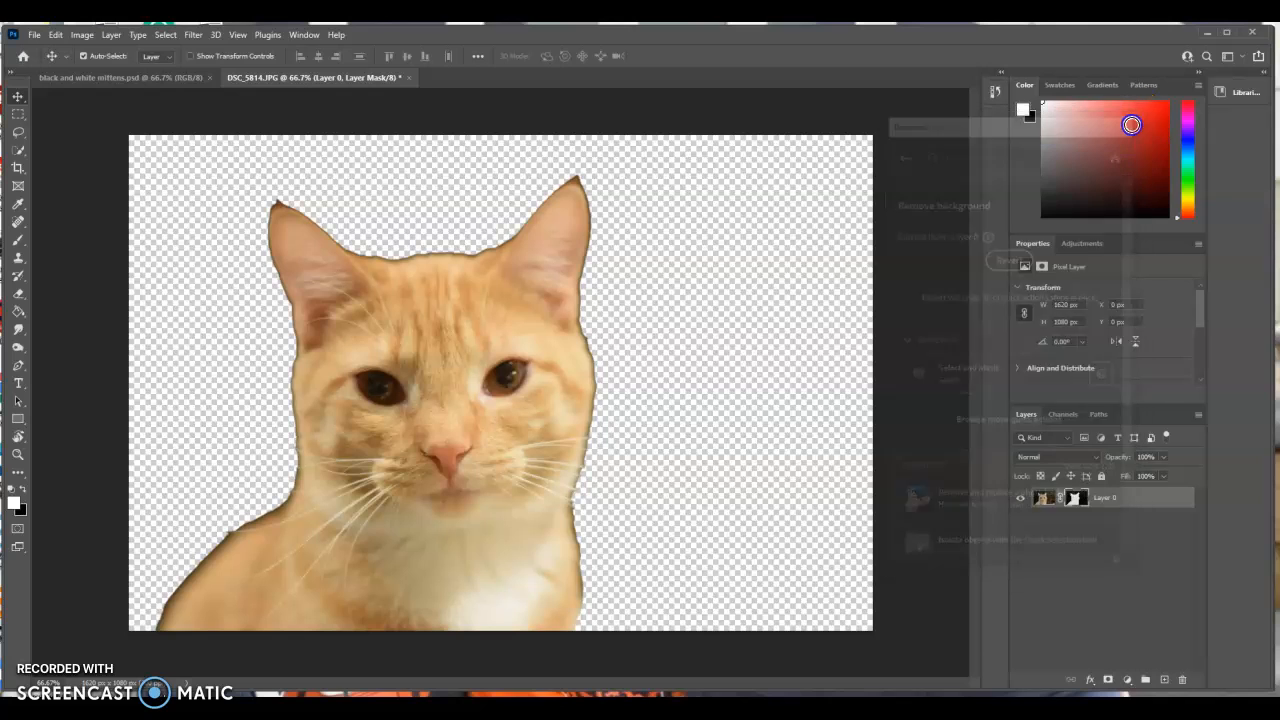
Undo the quick action's background removal and clear the remaining selection around the cat.
{"action": "left_click", "coordinate": [55, 35]}
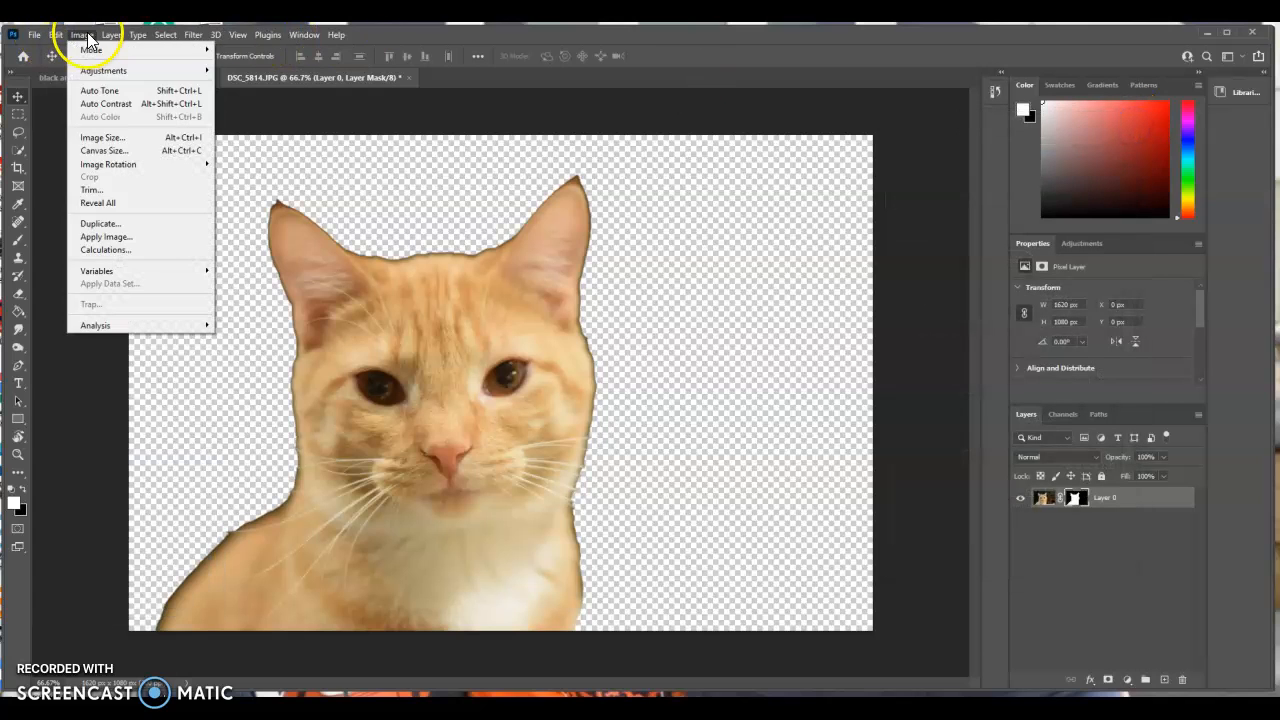
{"action": "left_click", "coordinate": [58, 48]}
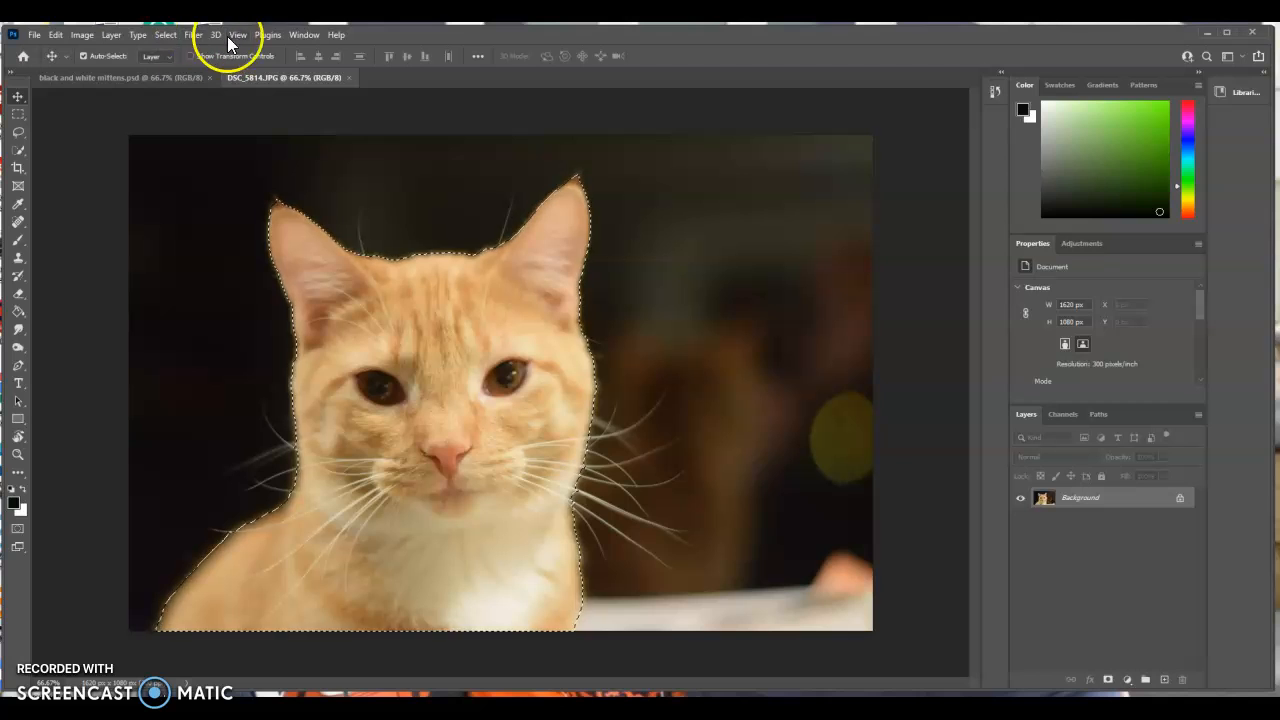
{"action": "left_click", "coordinate": [165, 34]}
{"action": "left_click", "coordinate": [175, 61]}
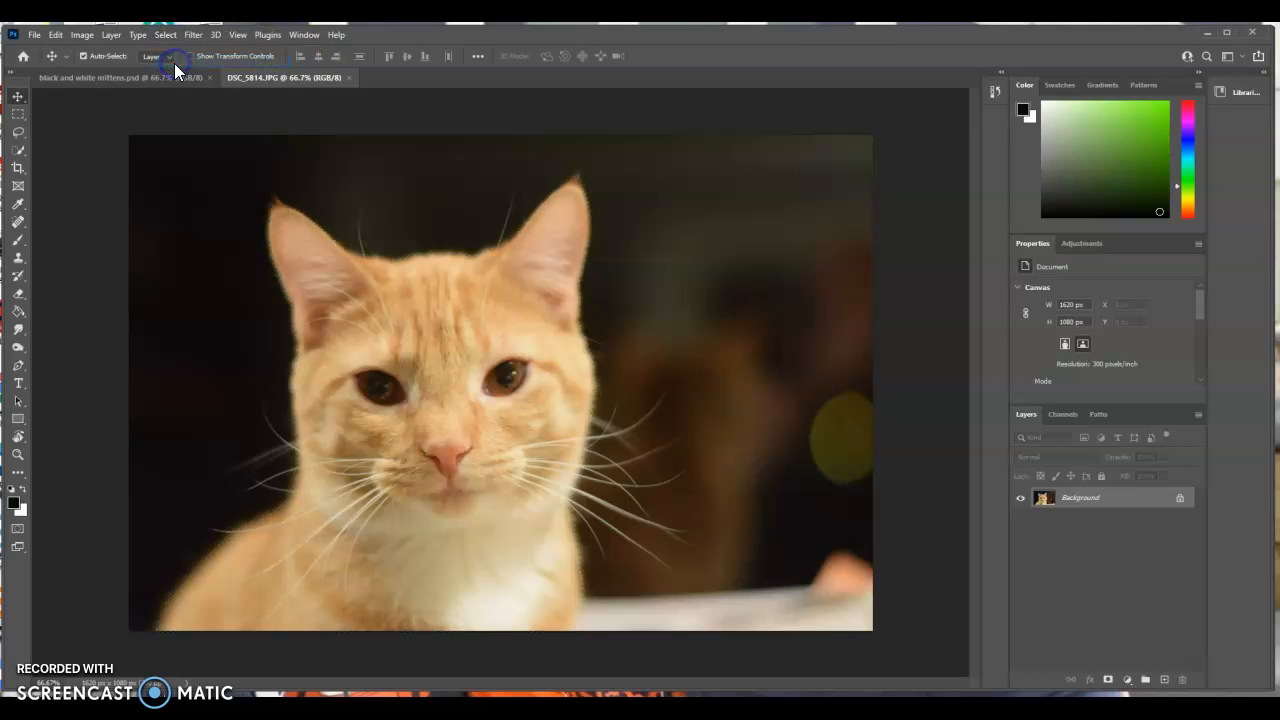
Select the cat with the Quick Selection tool and subtract the stray background area beside its chest.
{"action": "left_click", "coordinate": [20, 152]}
{"action": "left_click", "coordinate": [50, 163]}
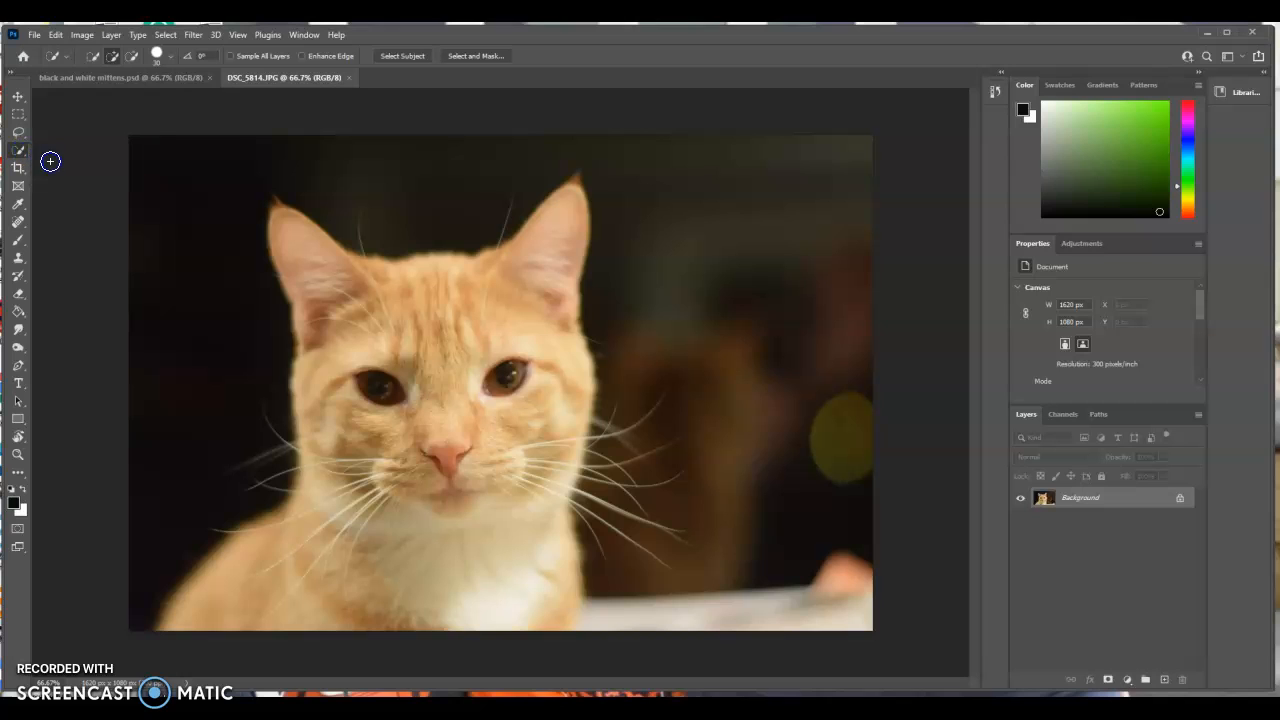
{"action": "mouse_move", "coordinate": [180, 617]}
{"action": "left_mouse_down"}
{"action": "mouse_move", "coordinate": [303, 511]}
{"action": "mouse_move", "coordinate": [320, 437]}
{"action": "mouse_move", "coordinate": [317, 271]}
{"action": "mouse_move", "coordinate": [309, 234]}
{"action": "mouse_move", "coordinate": [281, 208]}
{"action": "mouse_move", "coordinate": [380, 280]}
{"action": "mouse_move", "coordinate": [491, 280]}
{"action": "mouse_move", "coordinate": [531, 271]}
{"action": "mouse_move", "coordinate": [572, 187]}
{"action": "left_mouse_up"}
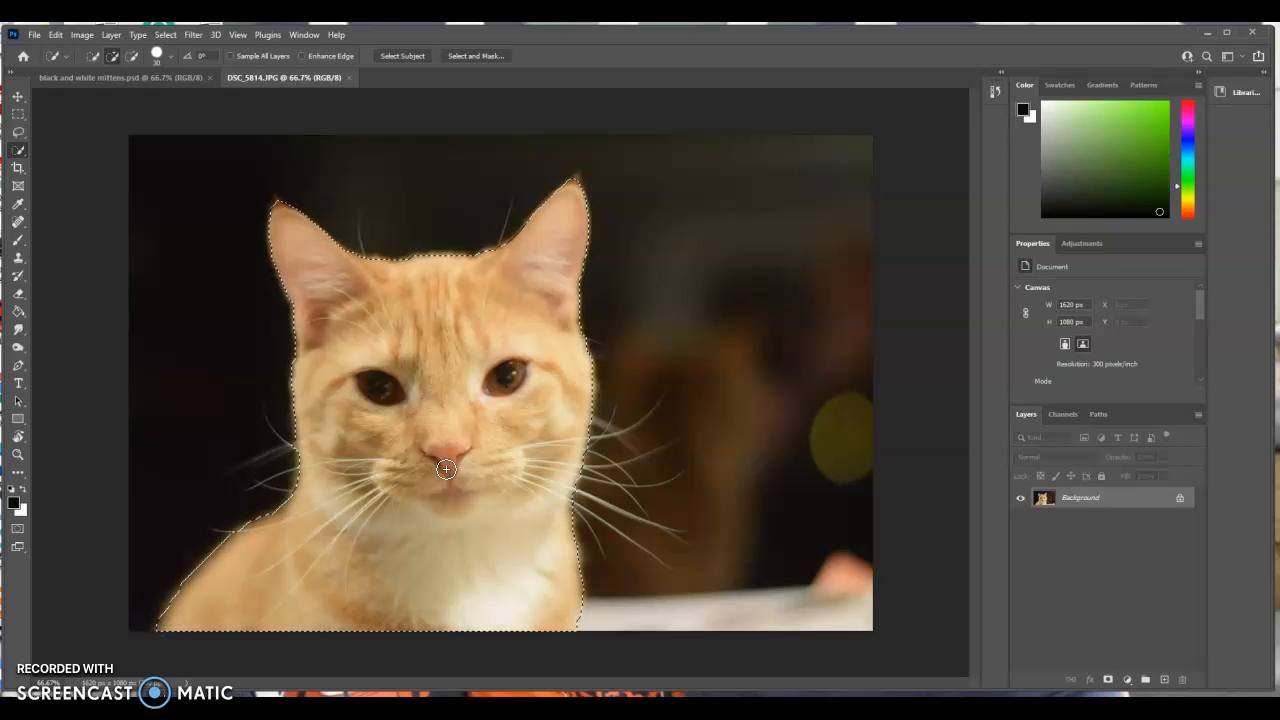
{"action": "left_click_drag", "start_coordinate": [571, 589], "coordinate": [623, 571]}
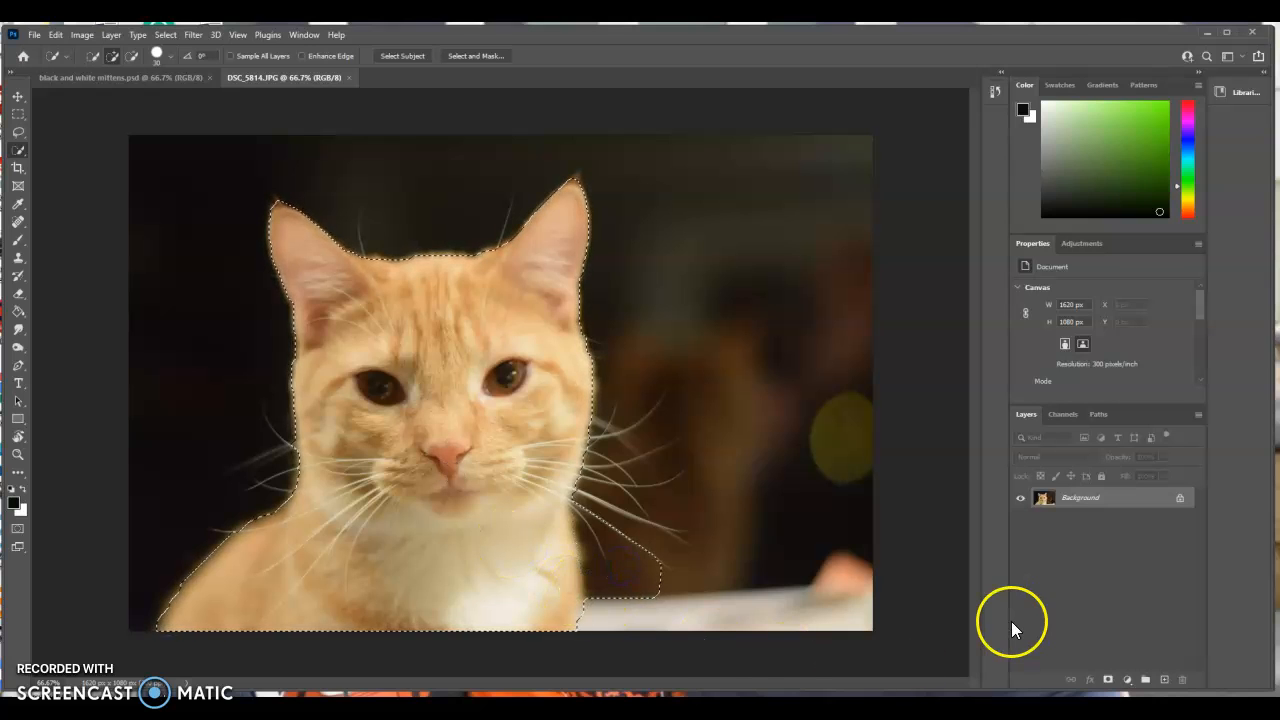
{"action": "mouse_move", "coordinate": [632, 570]}
{"action": "left_mouse_down"}
{"action": "mouse_move", "coordinate": [646, 566]}
{"action": "mouse_move", "coordinate": [629, 520]}
{"action": "left_mouse_up"}
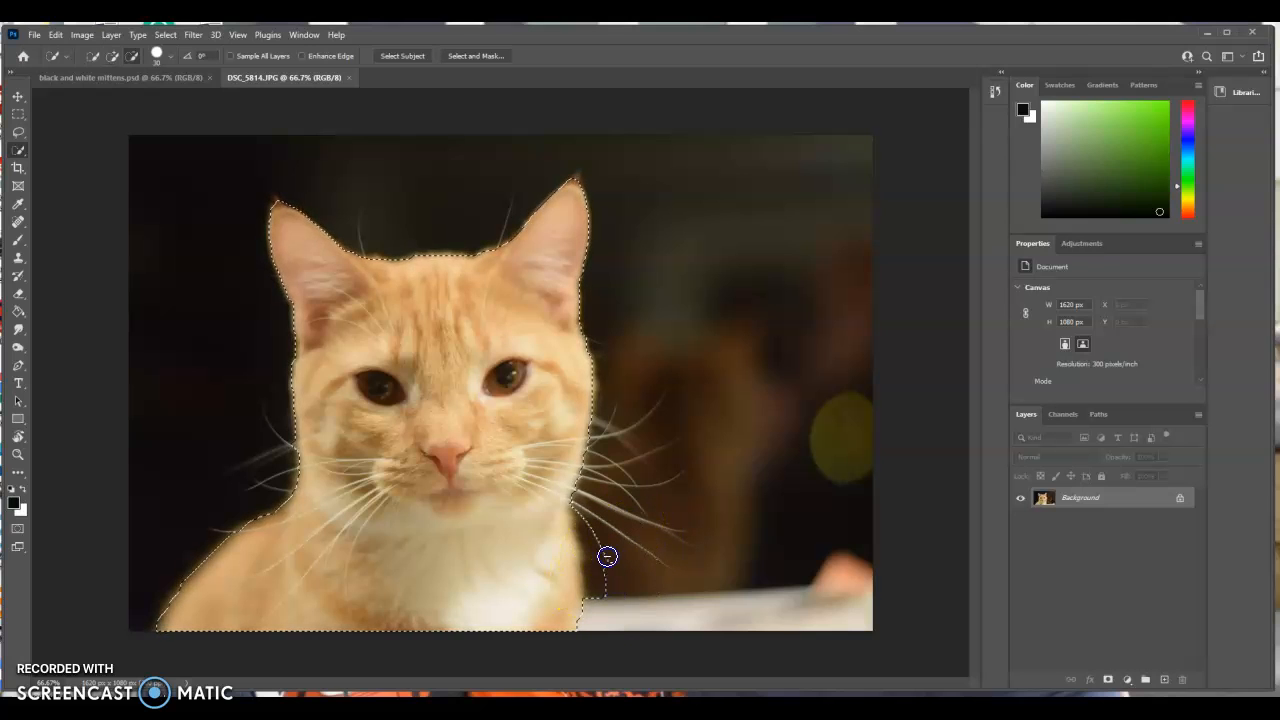
{"action": "left_click_drag", "start_coordinate": [593, 575], "coordinate": [594, 592]}
Invert the selection to cover the area around the cat, leaving the Fill dialog without applying it.
{"action": "left_click", "coordinate": [175, 36]}
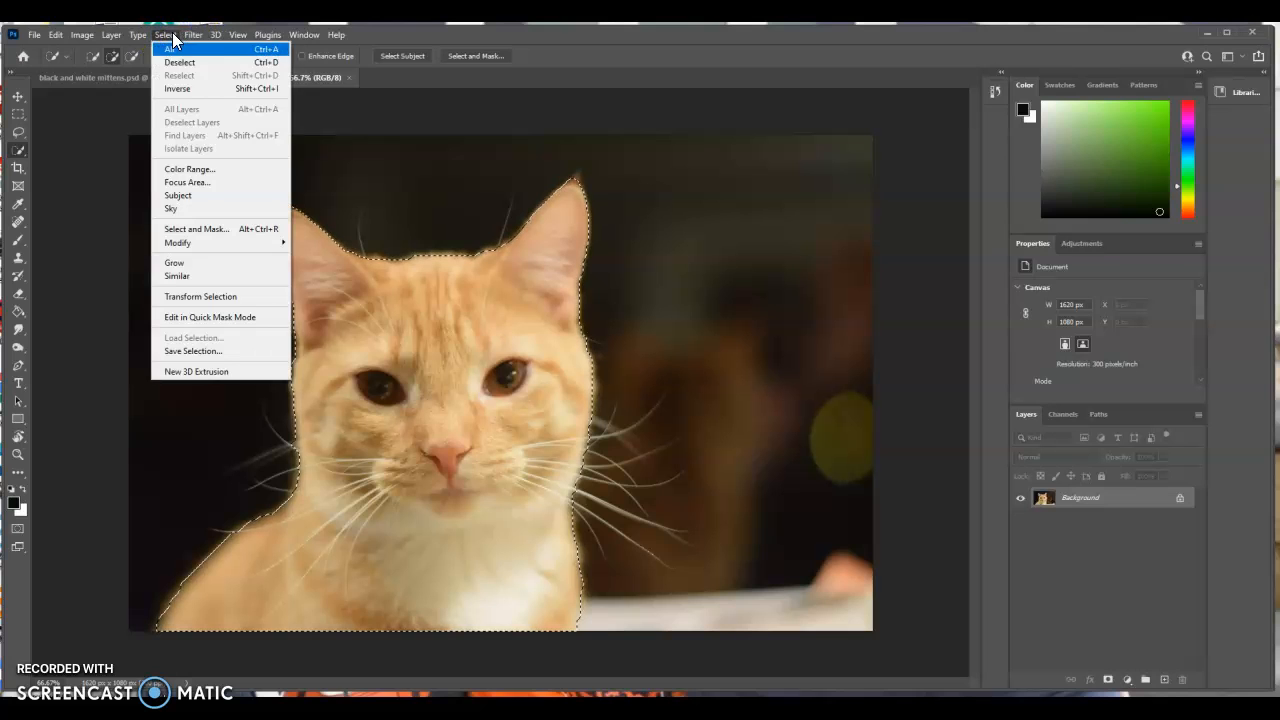
{"action": "left_click", "coordinate": [171, 86]}
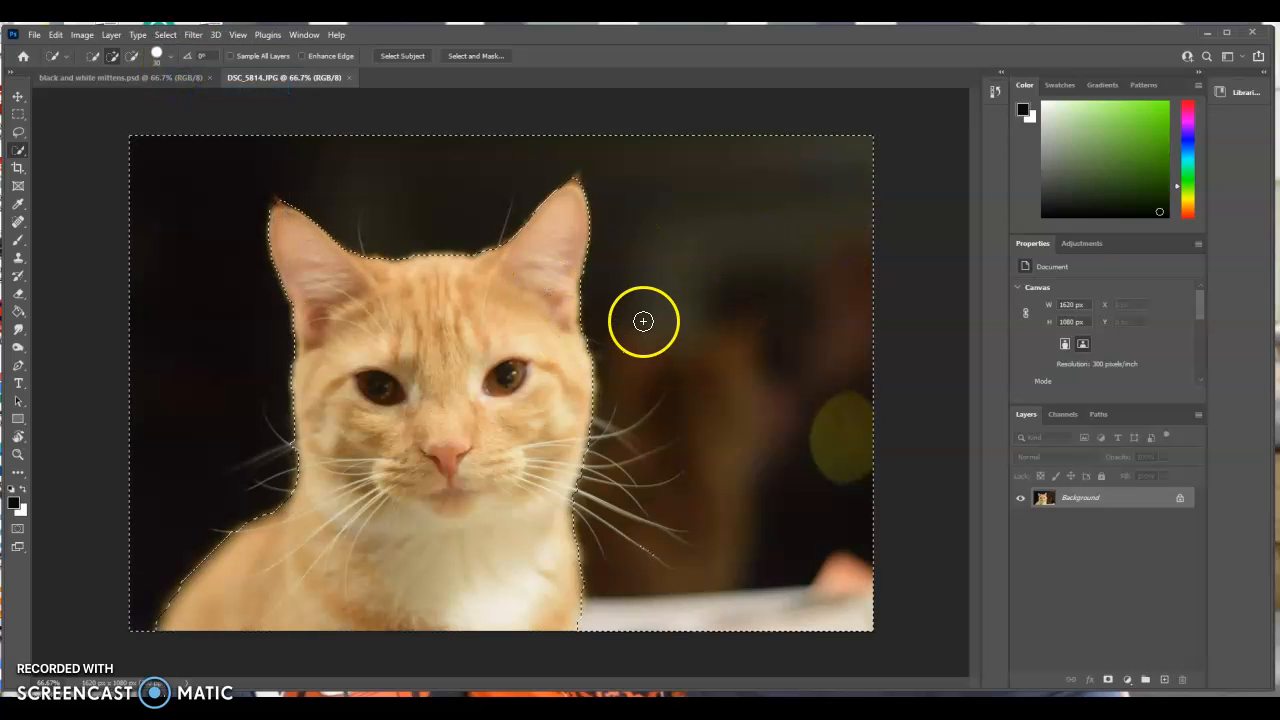
{"action": "key", "text": "shift+F5"}
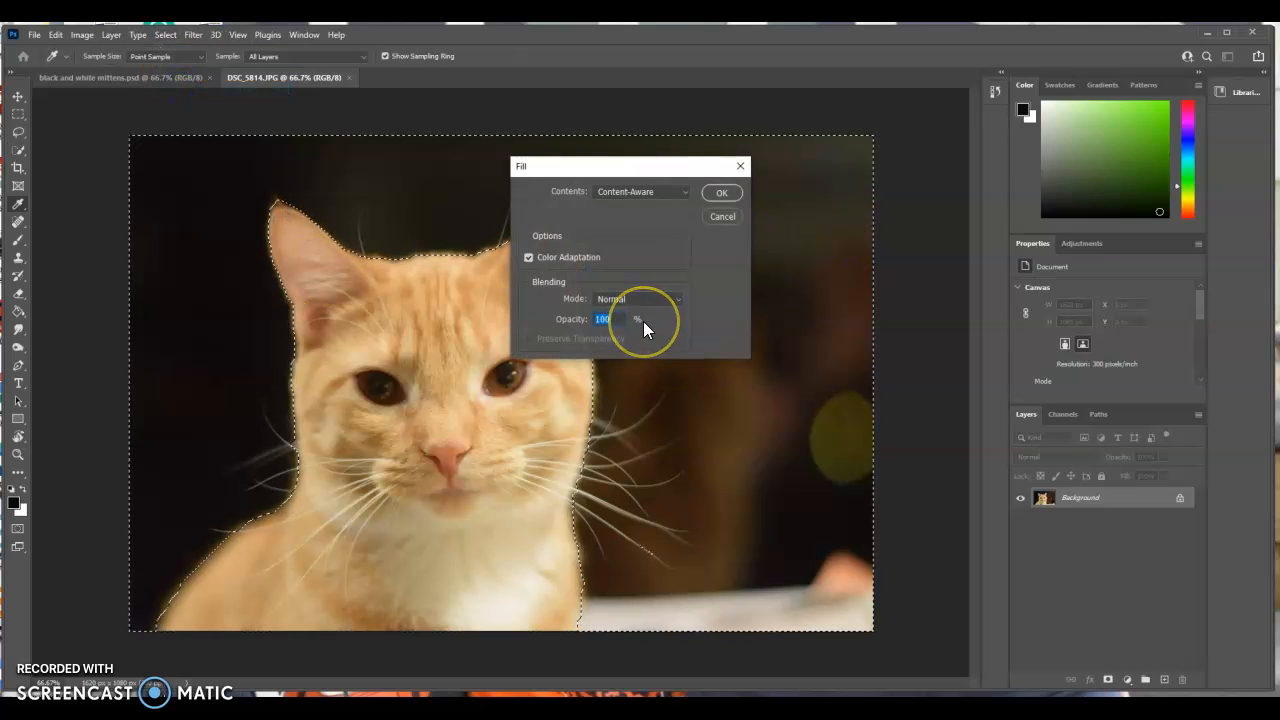
{"action": "left_click", "coordinate": [738, 165]}
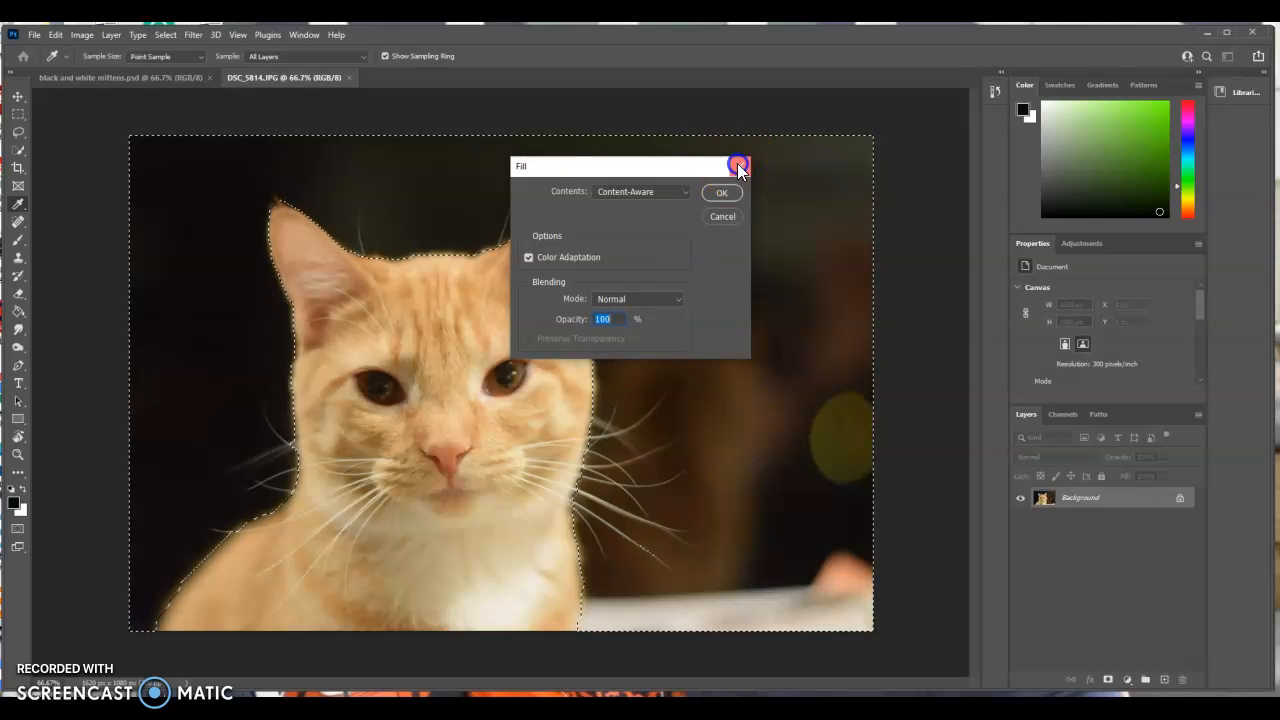
Unlock the Background layer and delete the selected area around the cat, leaving nothing selected.
{"action": "left_click", "coordinate": [1180, 497]}
{"action": "key", "text": "Delete"}
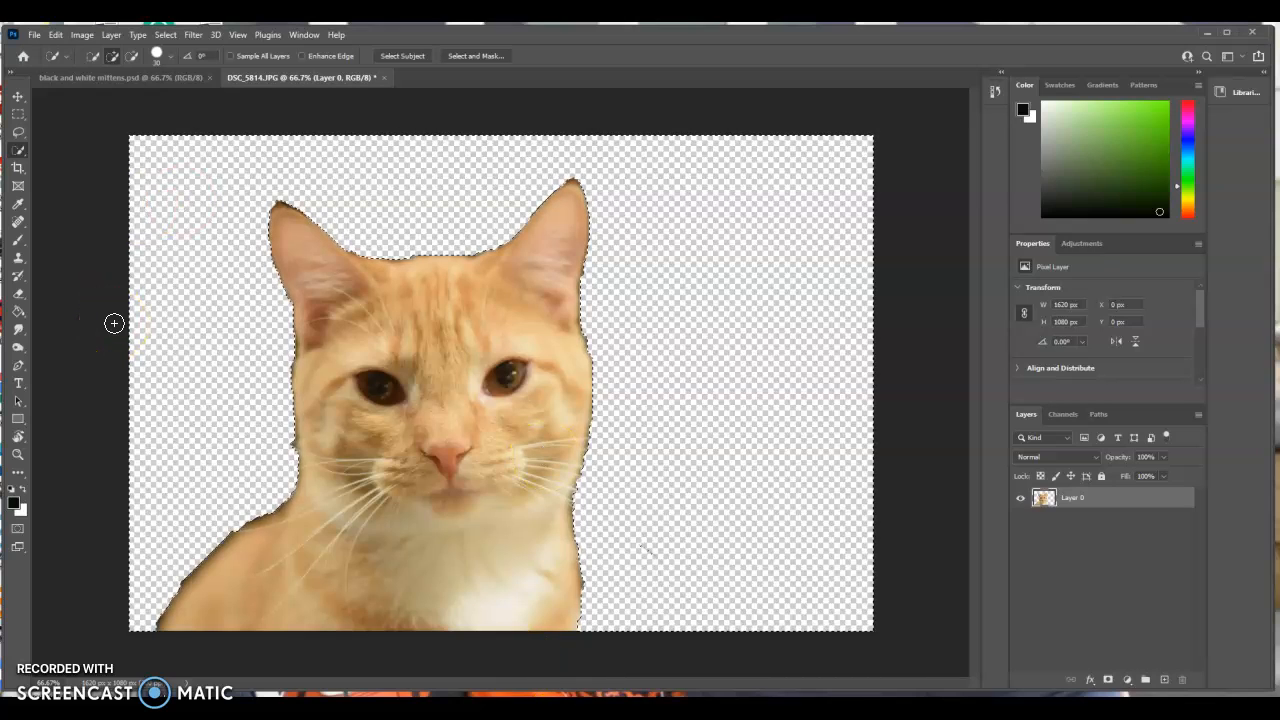
{"action": "left_click", "coordinate": [165, 36]}
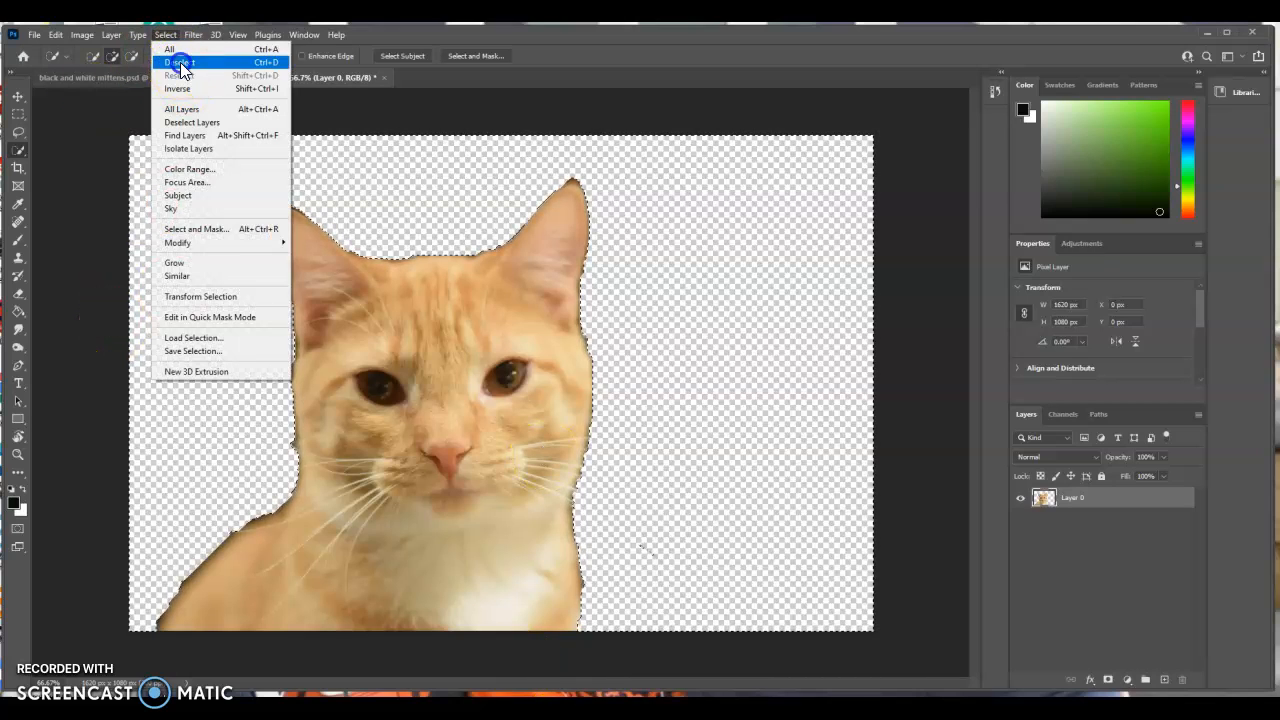
{"action": "left_click", "coordinate": [183, 68]}
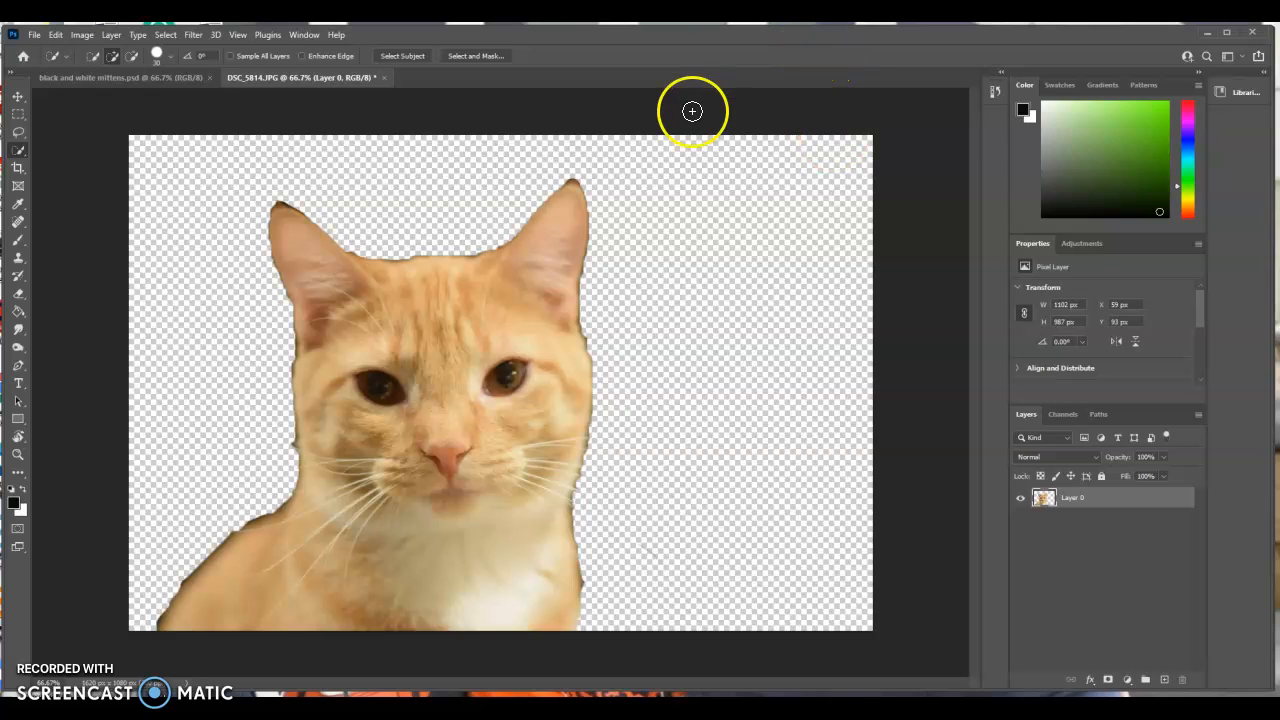
Undo the deletion of the area around the cat and clear the selection.
{"action": "key", "text": "ctrl+z"}
{"action": "key", "text": "ctrl+z"}
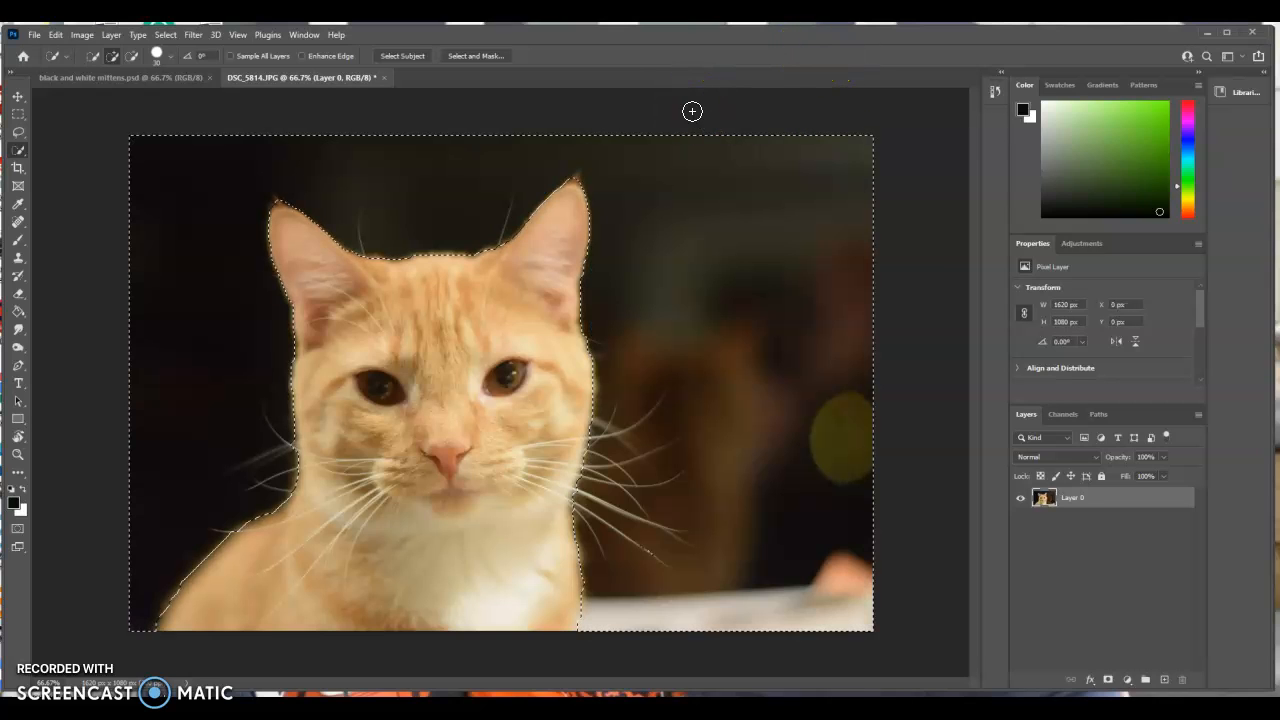
{"action": "left_click", "coordinate": [1206, 55]}
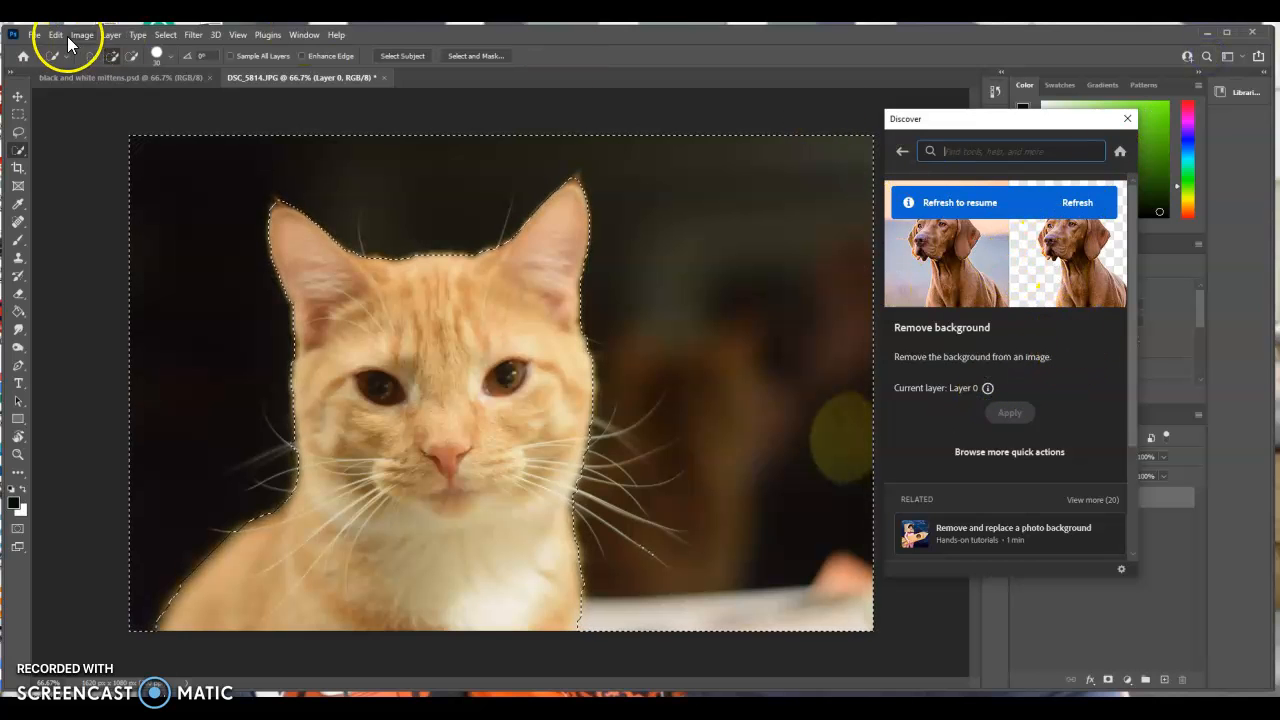
{"action": "left_click", "coordinate": [164, 35]}
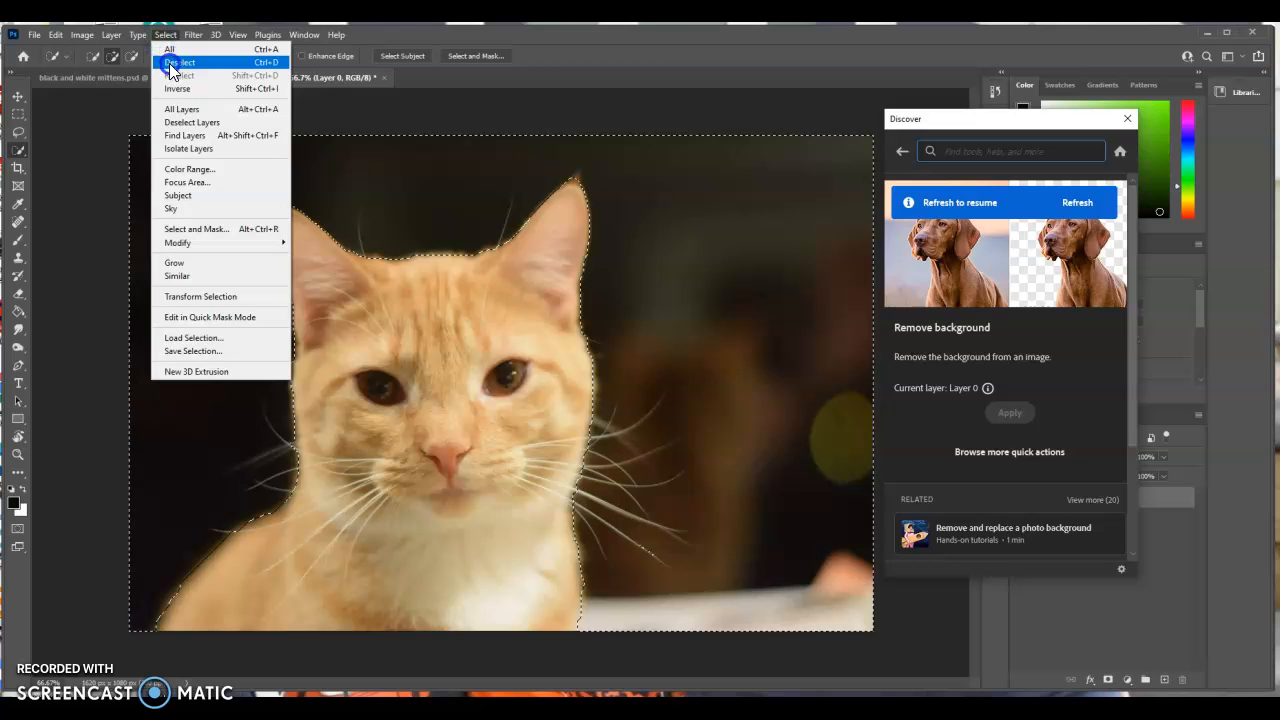
{"action": "left_click", "coordinate": [169, 63]}
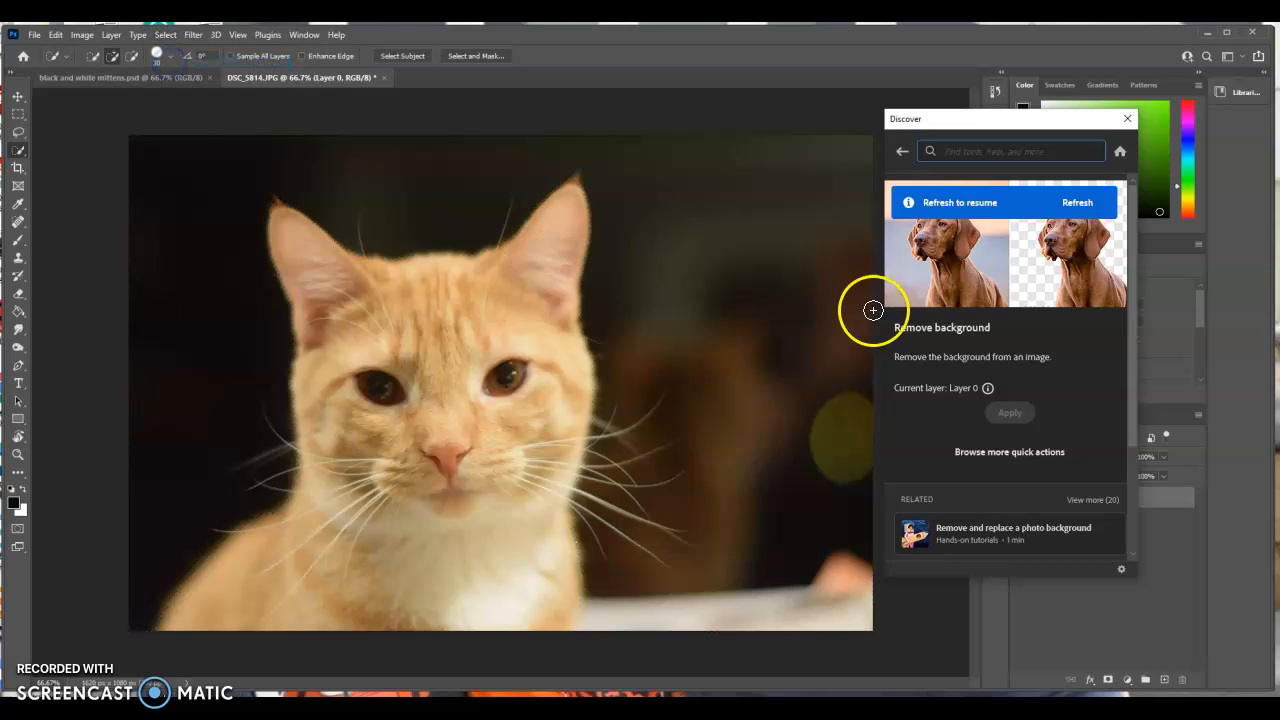
Refresh the Remove background quick action and apply it to Layer 0 to mask out everything around the cat.
{"action": "left_click", "coordinate": [1127, 119]}
{"action": "left_click", "coordinate": [1206, 56]}
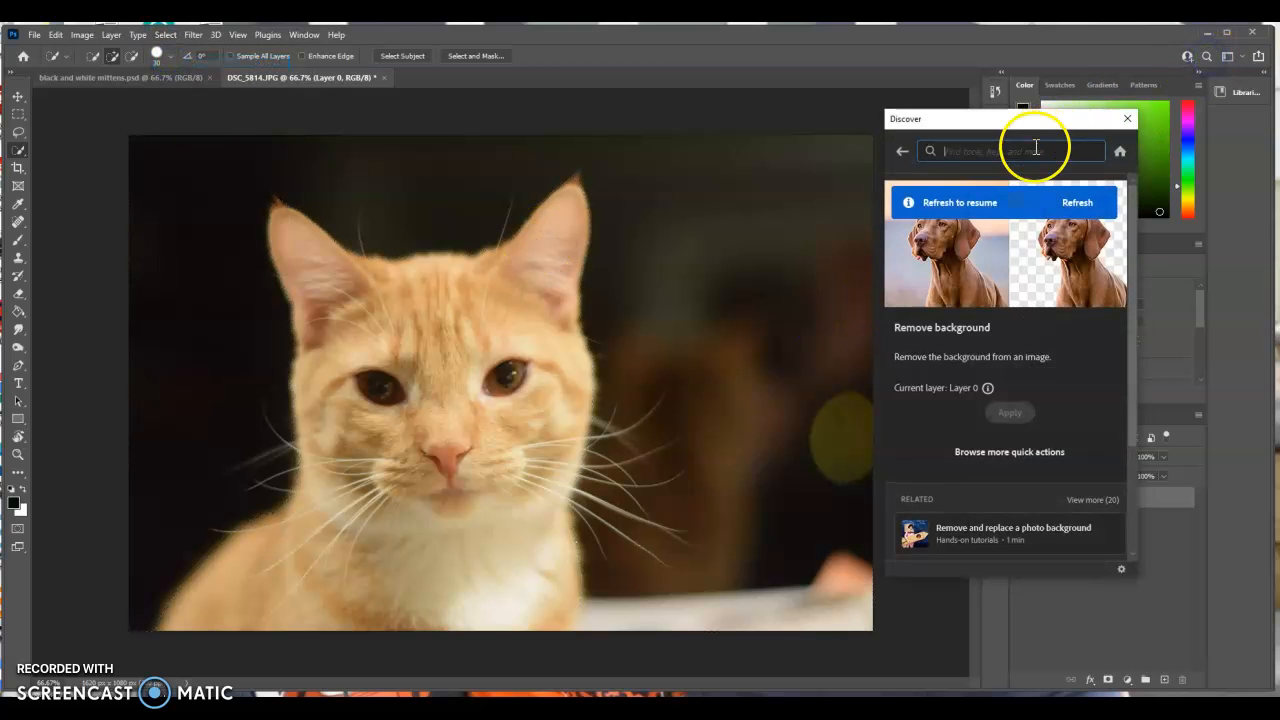
{"action": "left_click", "coordinate": [1073, 205]}
{"action": "left_click", "coordinate": [995, 418]}
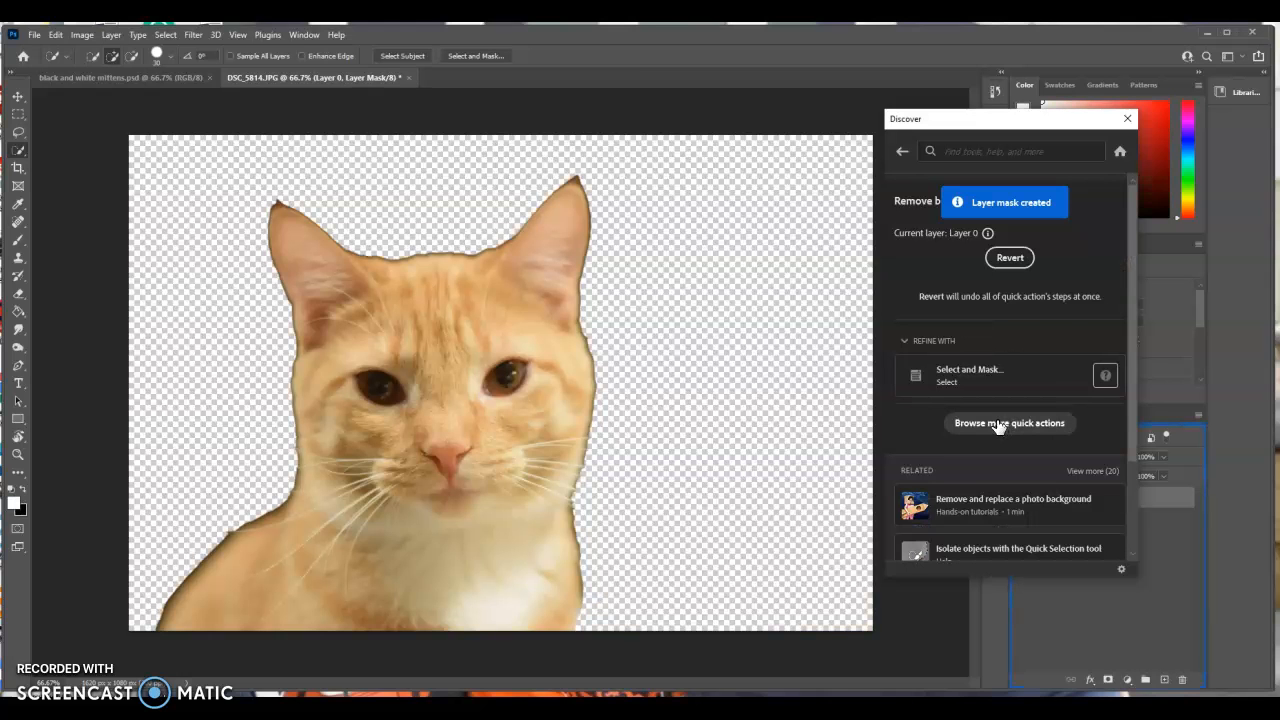
{"action": "left_click", "coordinate": [1126, 119]}
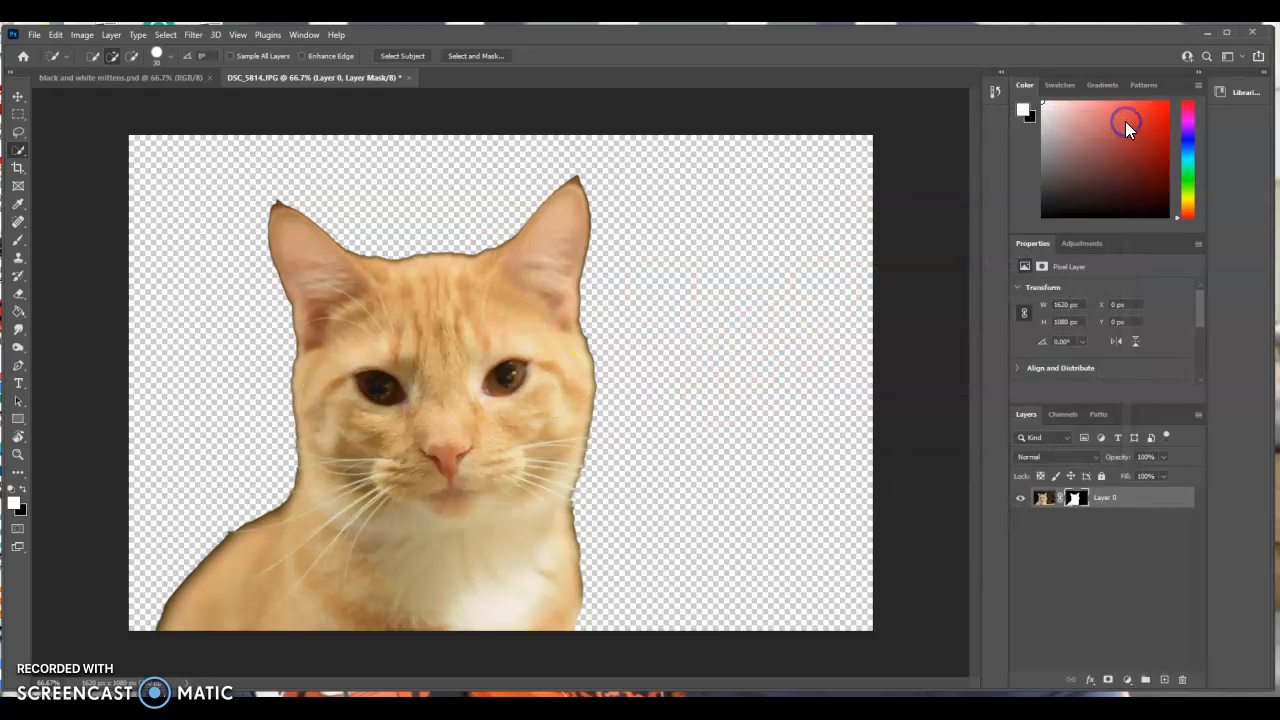
{"action": "left_click", "coordinate": [84, 35]}
{"action": "left_click", "coordinate": [96, 67]}
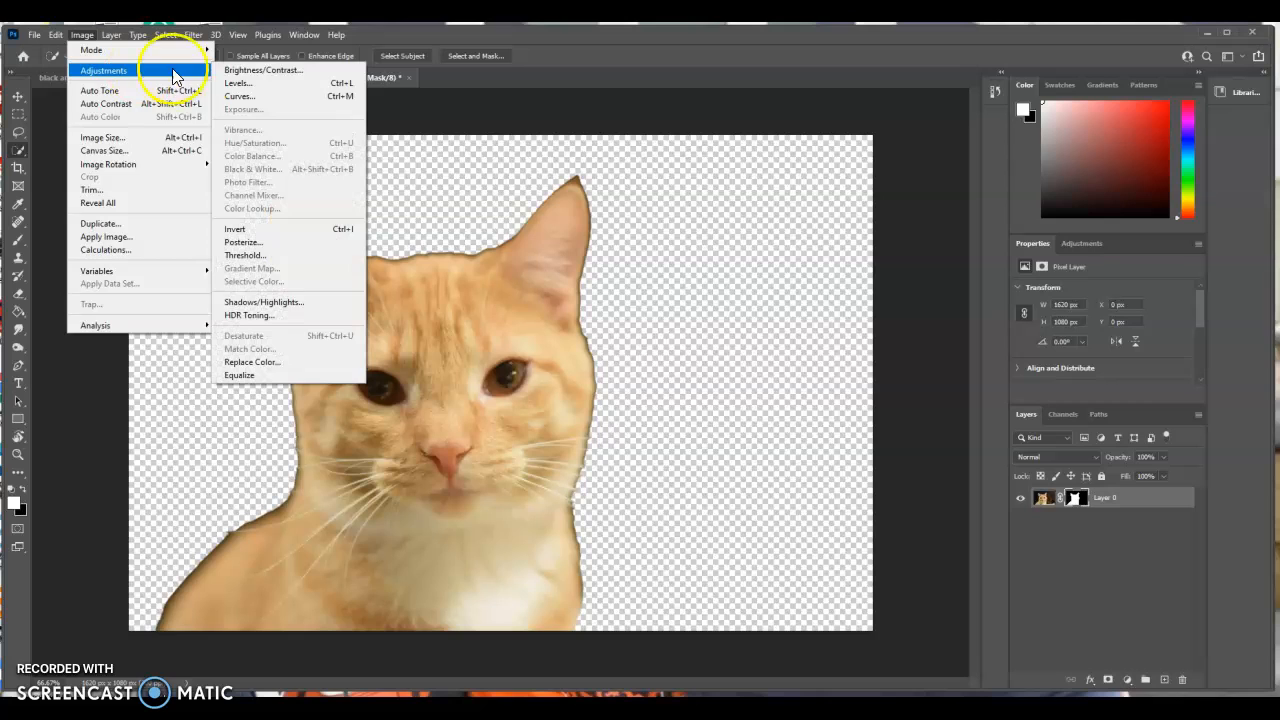
{"action": "left_click", "coordinate": [232, 83]}
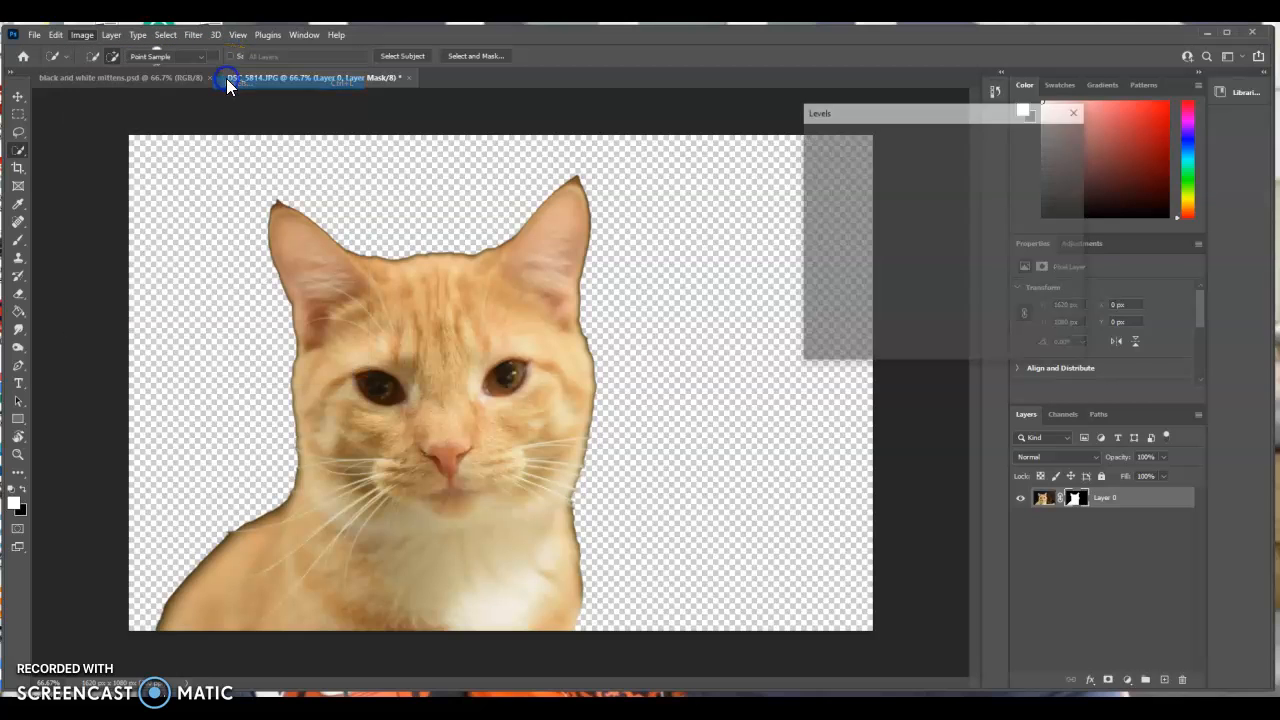
{"action": "left_click_drag", "start_coordinate": [866, 113], "coordinate": [825, 123]}
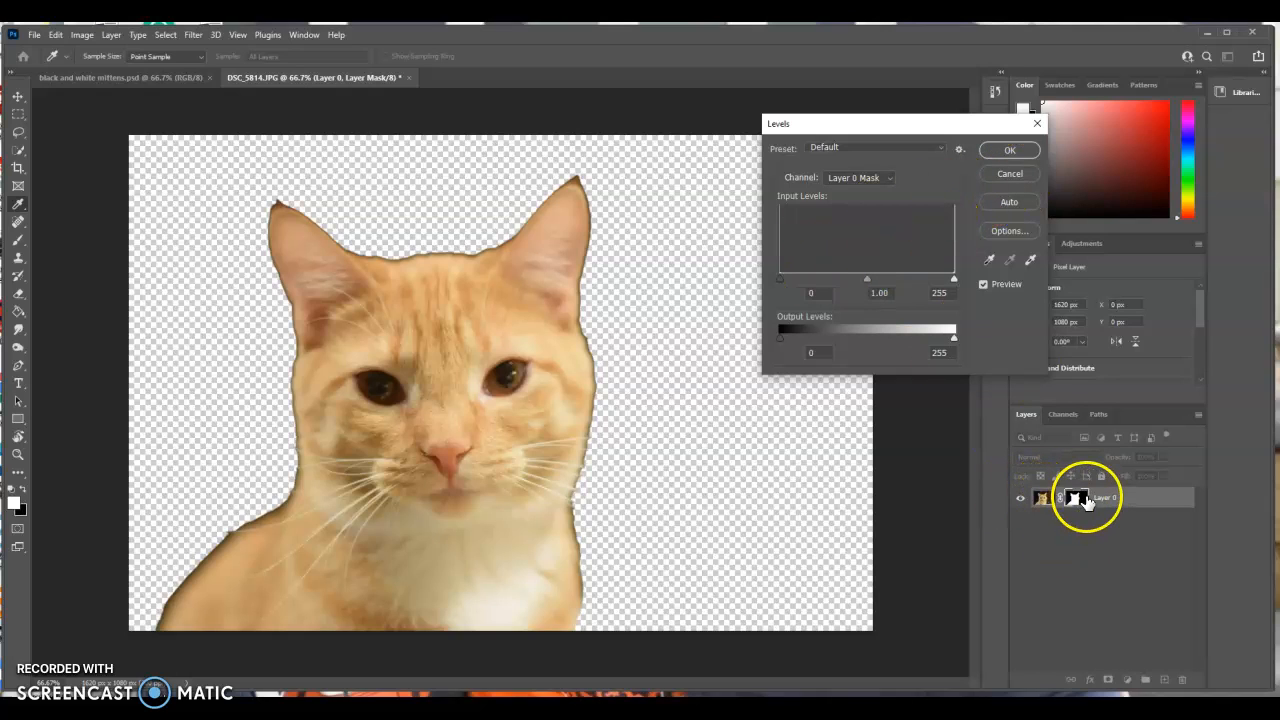
{"action": "key", "text": "w"}
{"action": "left_click", "coordinate": [1009, 174]}
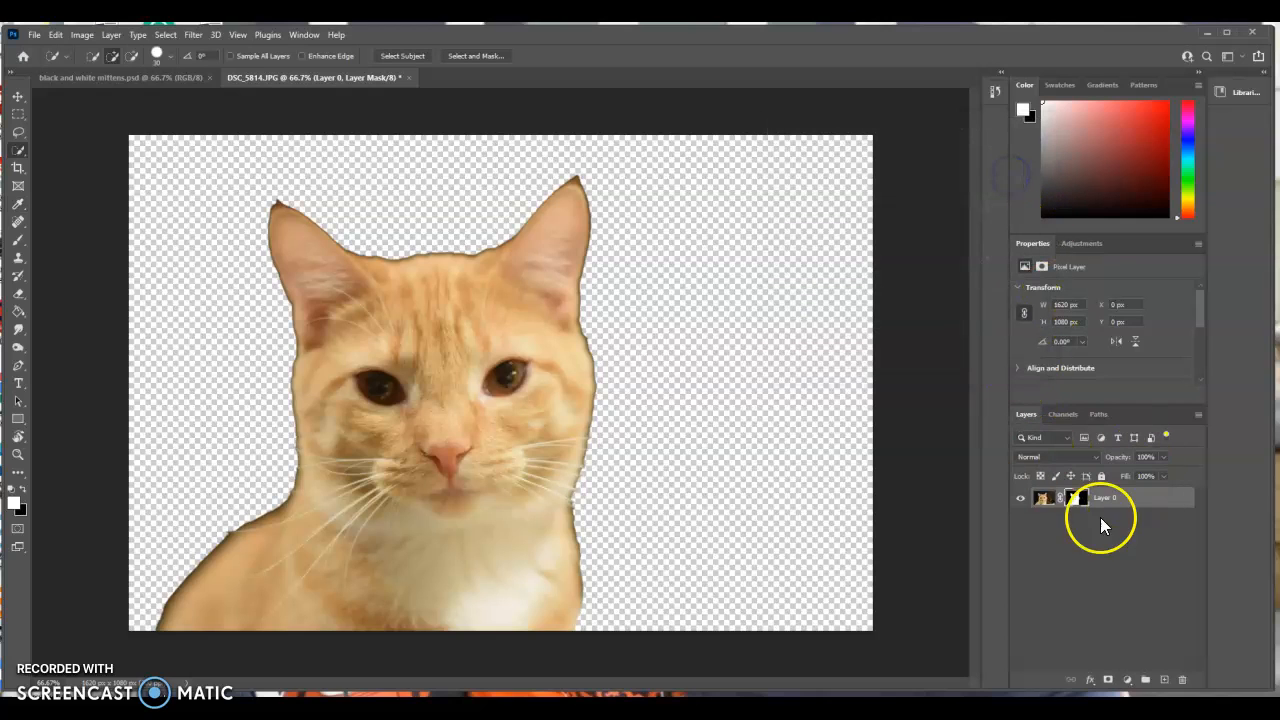
Apply a Levels adjustment to Layer 0's image with input black point 15, midtones about 0.97 and white point 226.
{"action": "left_click", "coordinate": [1043, 505]}
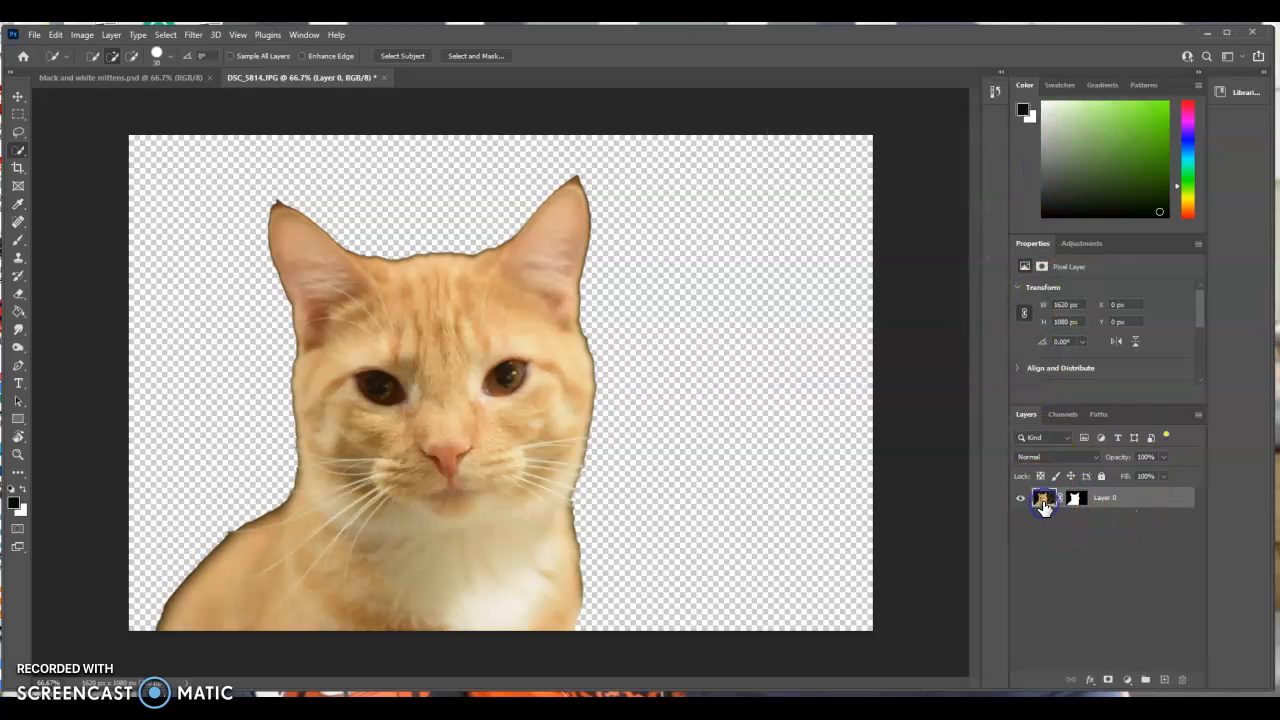
{"action": "left_click", "coordinate": [84, 35]}
{"action": "mouse_move", "coordinate": [110, 70]}
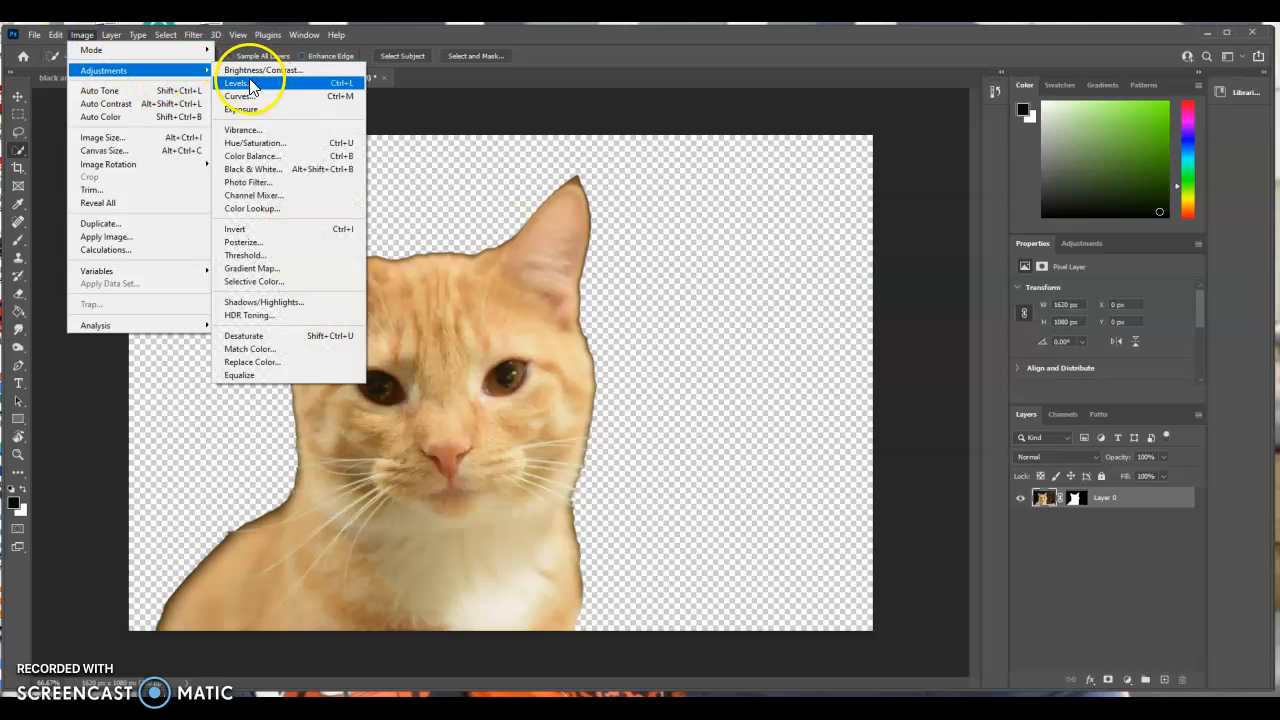
{"action": "left_click", "coordinate": [250, 84]}
{"action": "mouse_move", "coordinate": [791, 284]}
{"action": "left_mouse_down"}
{"action": "mouse_move", "coordinate": [774, 277]}
{"action": "mouse_move", "coordinate": [786, 286]}
{"action": "left_mouse_up"}
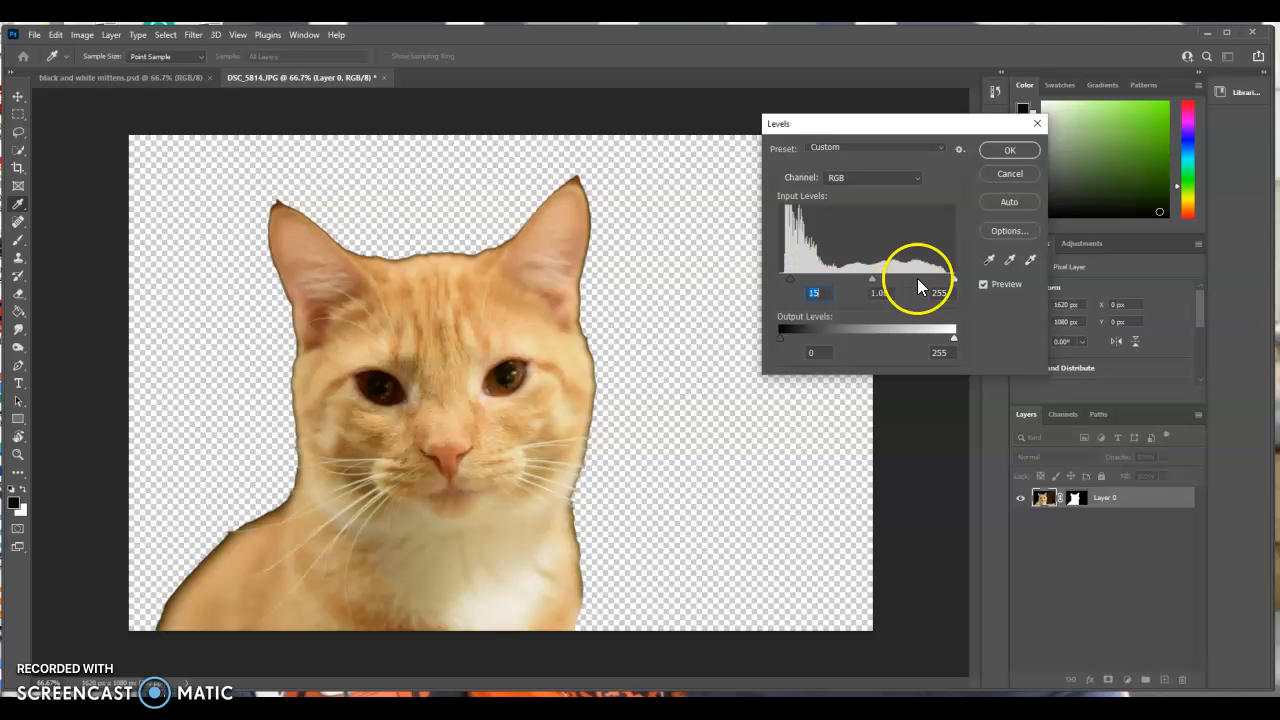
{"action": "left_click_drag", "start_coordinate": [951, 277], "coordinate": [865, 282]}
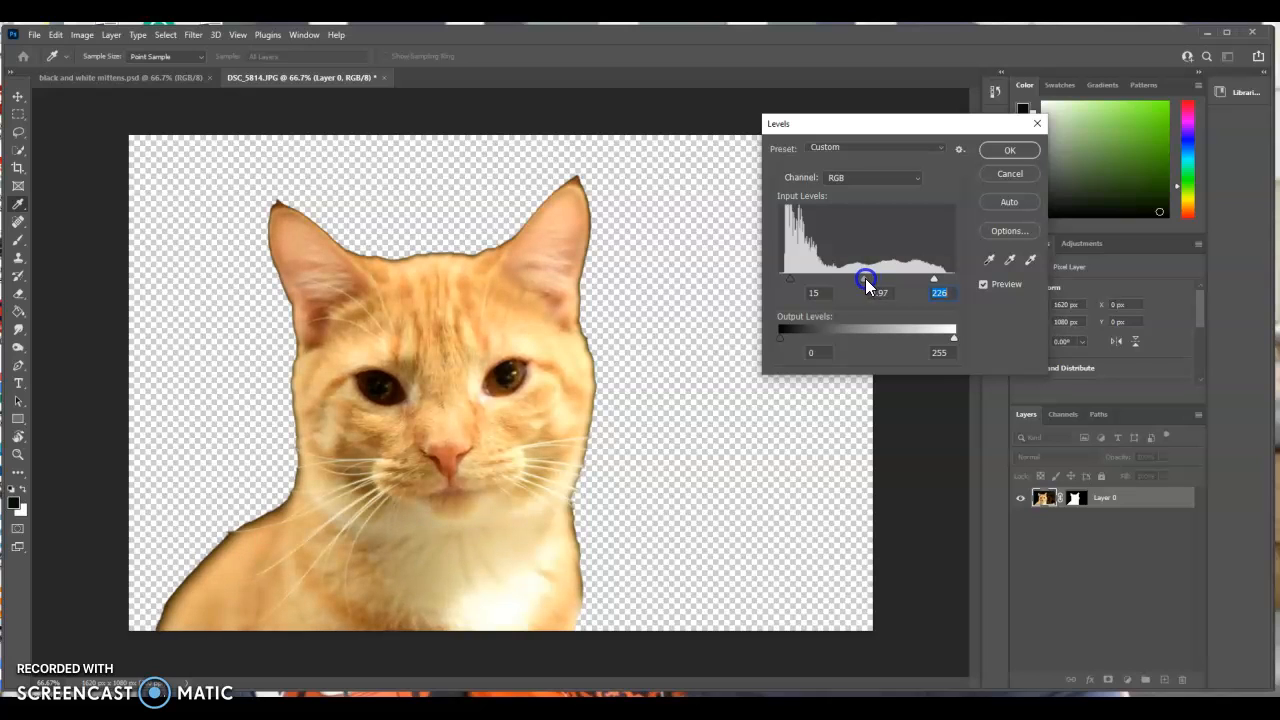
{"action": "left_click", "coordinate": [987, 150]}
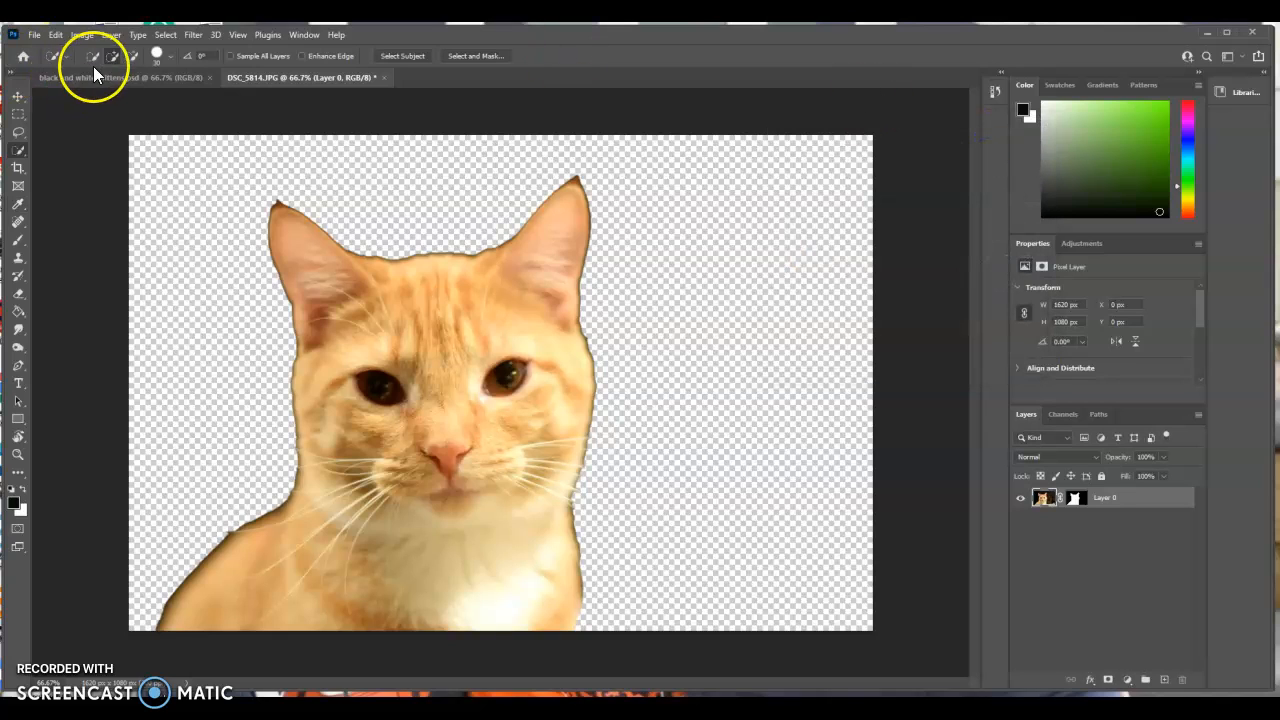
Convert the cat image to black and white with Reds at -26, Yellows at 79 and Greens at 34.
{"action": "left_click", "coordinate": [82, 34]}
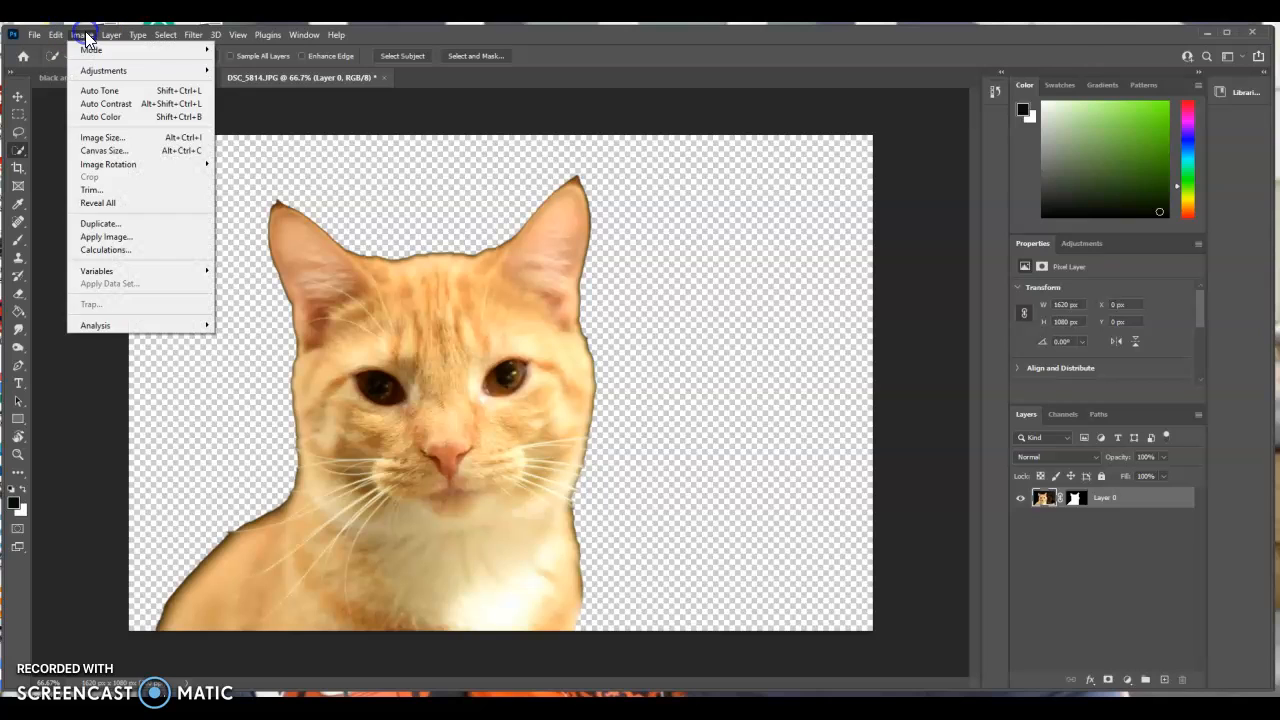
{"action": "mouse_move", "coordinate": [105, 72]}
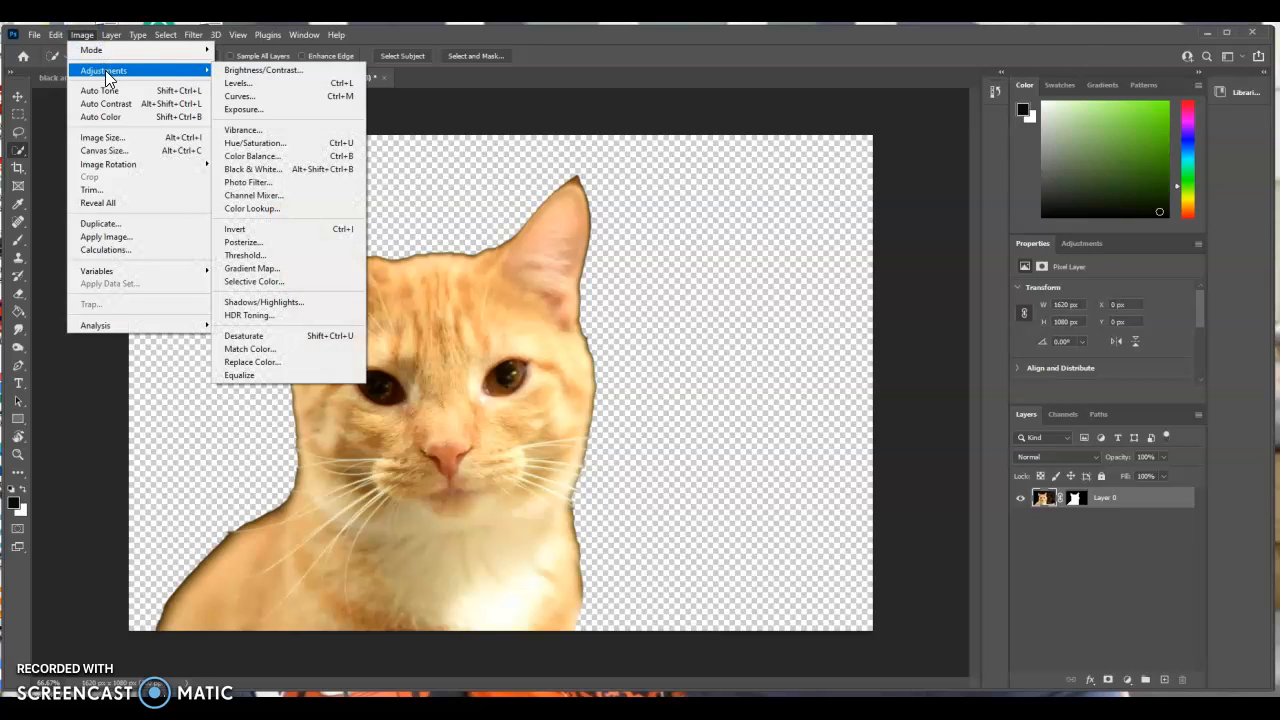
{"action": "left_click", "coordinate": [248, 169]}
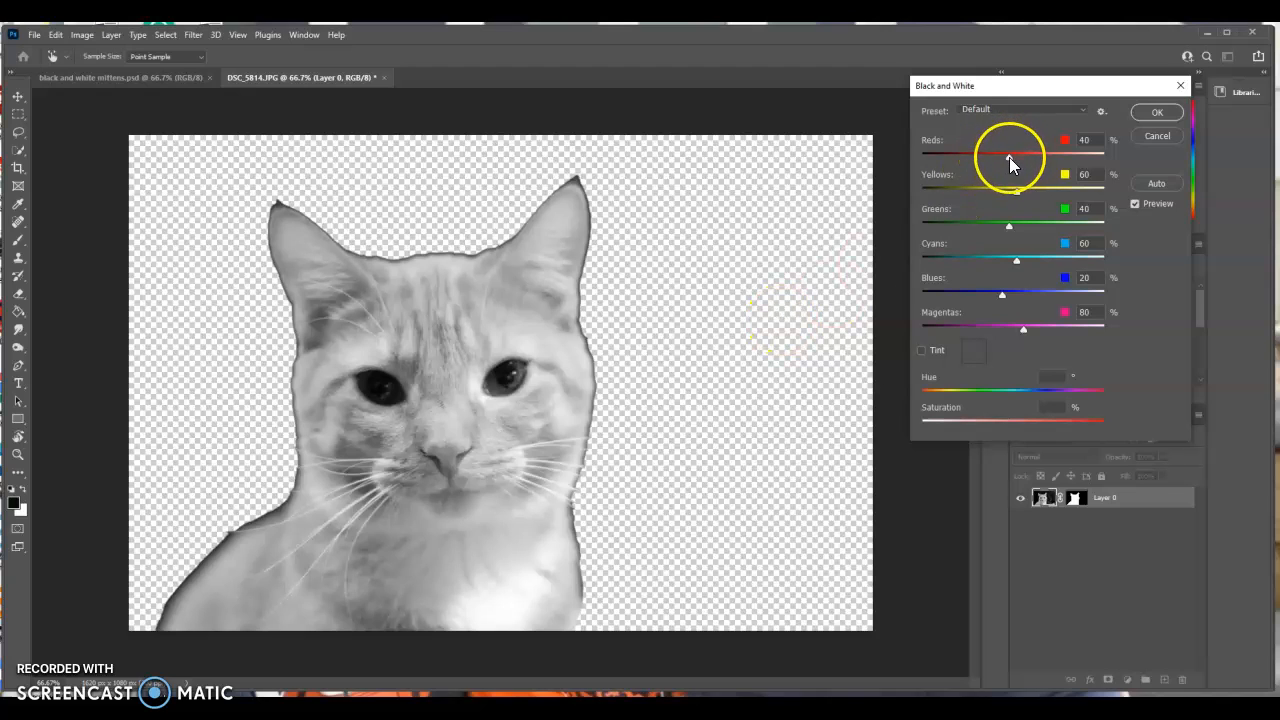
{"action": "left_click_drag", "start_coordinate": [1009, 158], "coordinate": [983, 165]}
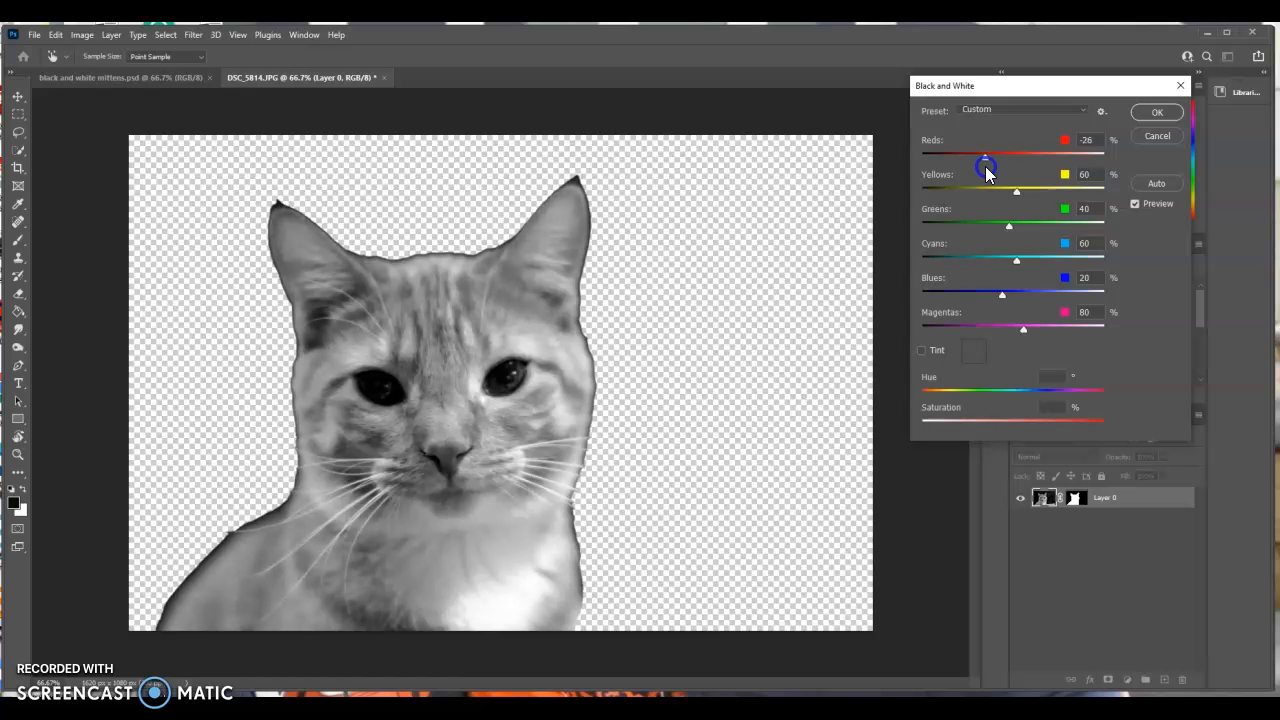
{"action": "left_click_drag", "start_coordinate": [986, 167], "coordinate": [1004, 222]}
{"action": "left_click", "coordinate": [1007, 225]}
{"action": "left_click_drag", "start_coordinate": [1018, 192], "coordinate": [1024, 196]}
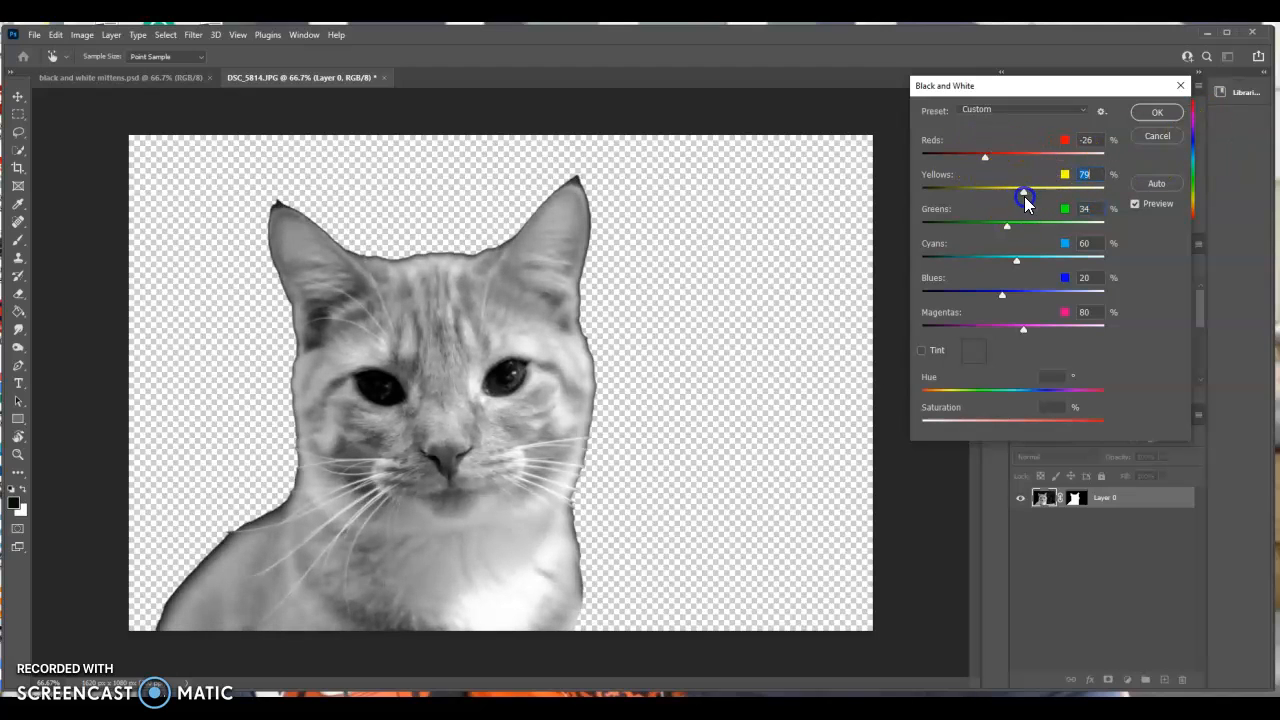
{"action": "left_click", "coordinate": [1157, 112]}
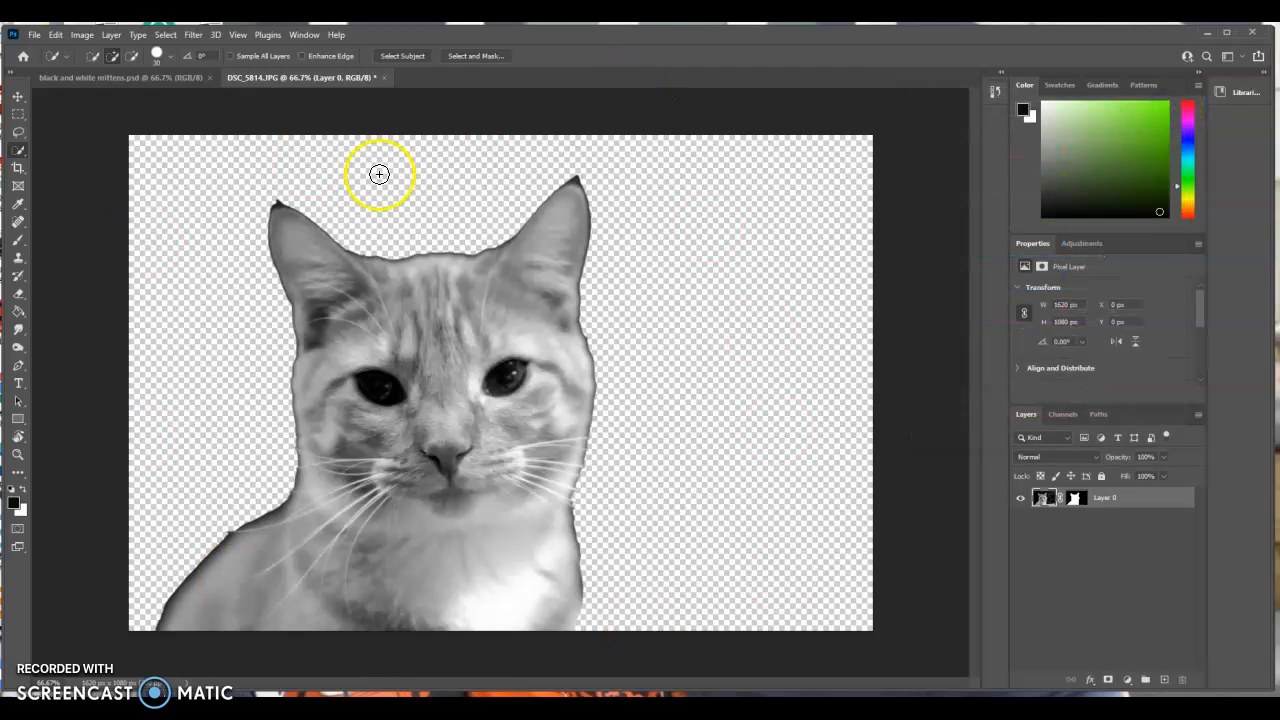
Save the document on the computer in the Downloads folder as the Photoshop file "mittens 2" with Maximize Compatibility on.
{"action": "left_click", "coordinate": [34, 34]}
{"action": "left_click", "coordinate": [76, 201]}
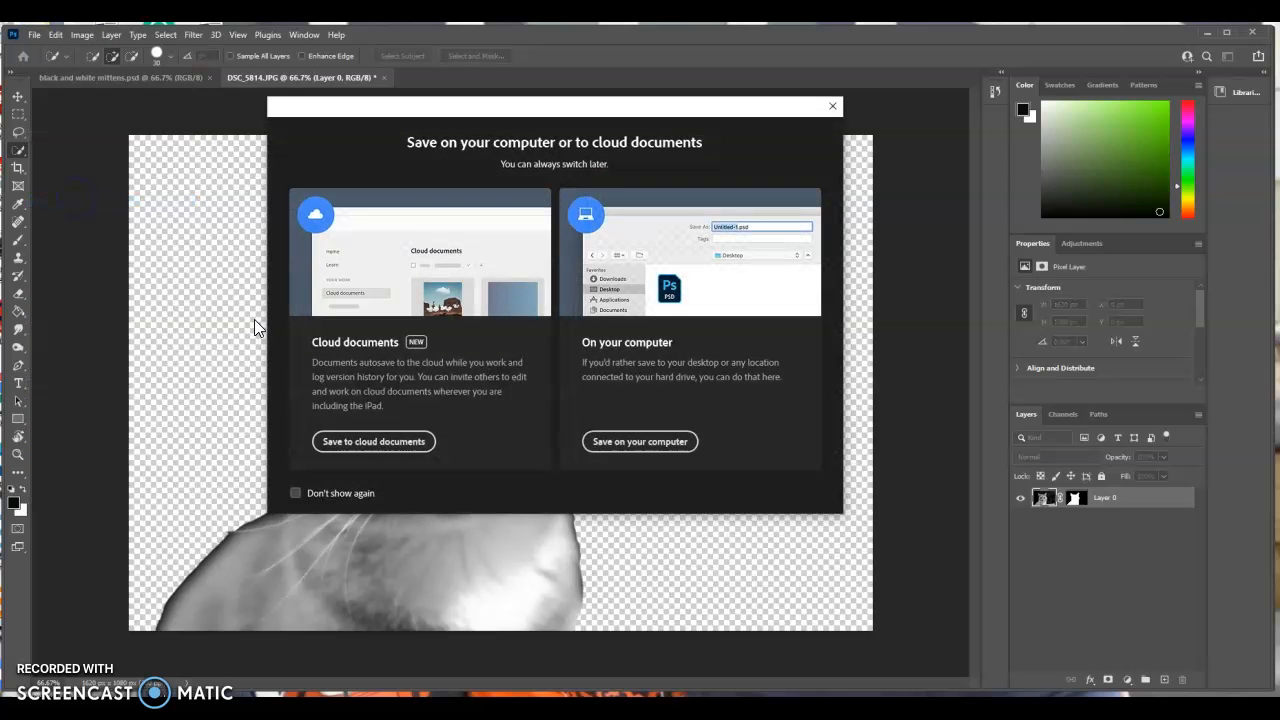
{"action": "left_click", "coordinate": [604, 445]}
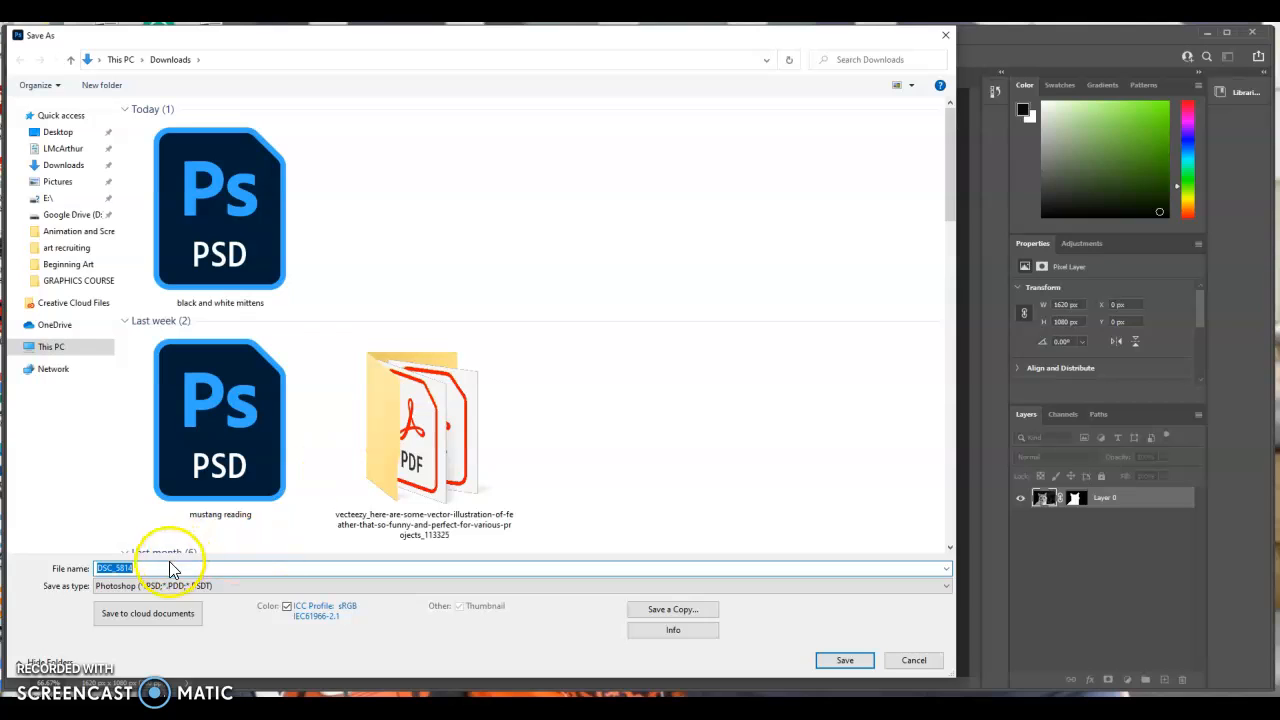
{"action": "left_click", "coordinate": [161, 568]}
{"action": "left_click_drag", "start_coordinate": [161, 568], "coordinate": [57, 568]}
{"action": "type", "text": "mi"}
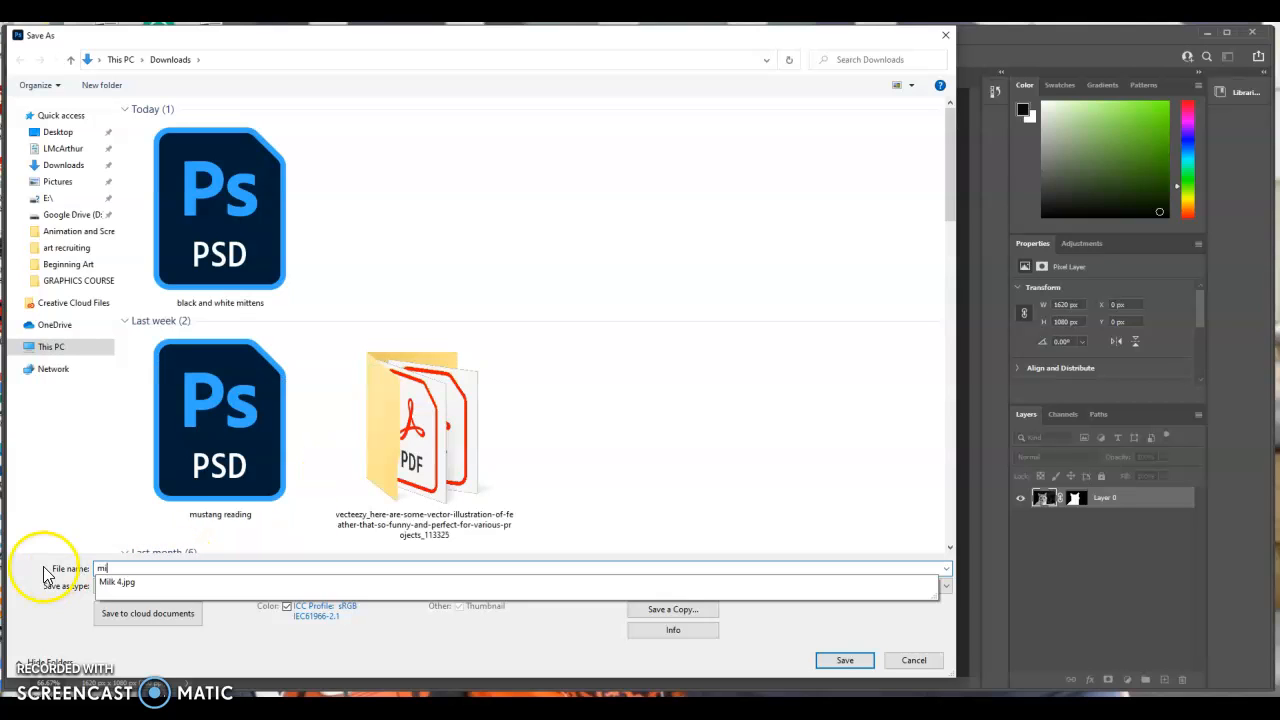
{"action": "type", "text": "ttens 2"}
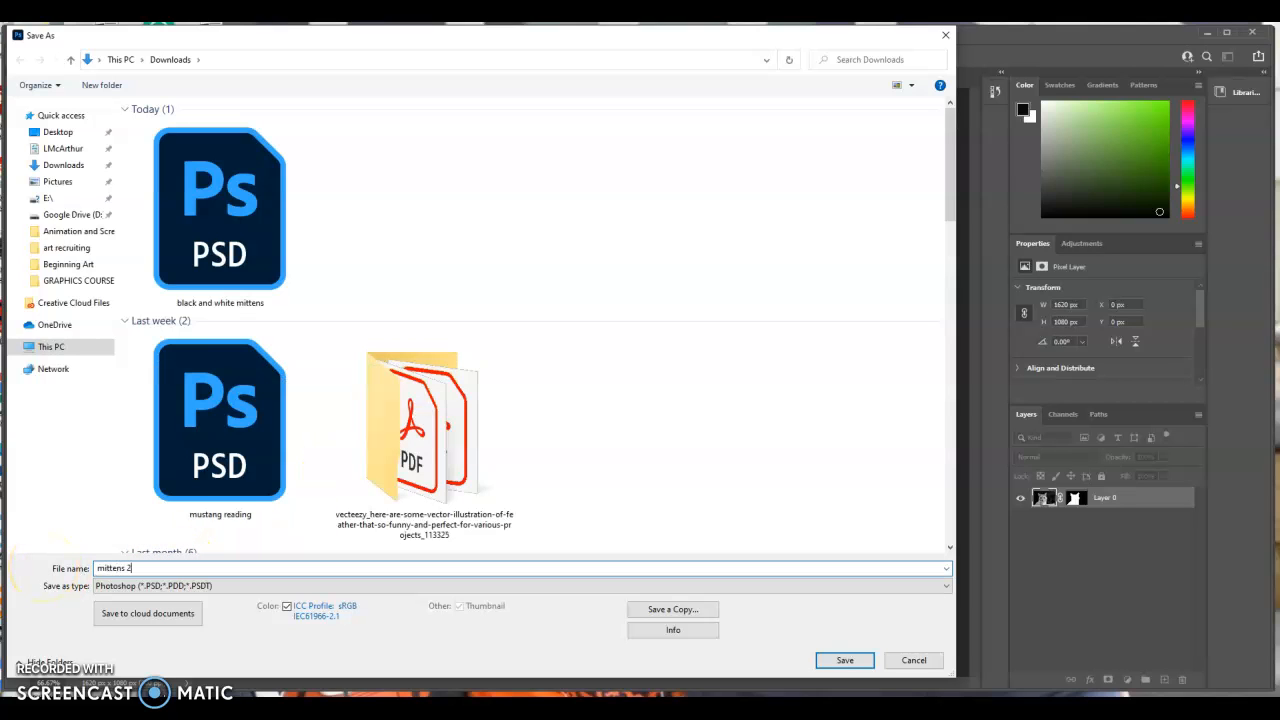
{"action": "left_click", "coordinate": [832, 662]}
{"action": "left_click", "coordinate": [774, 214]}
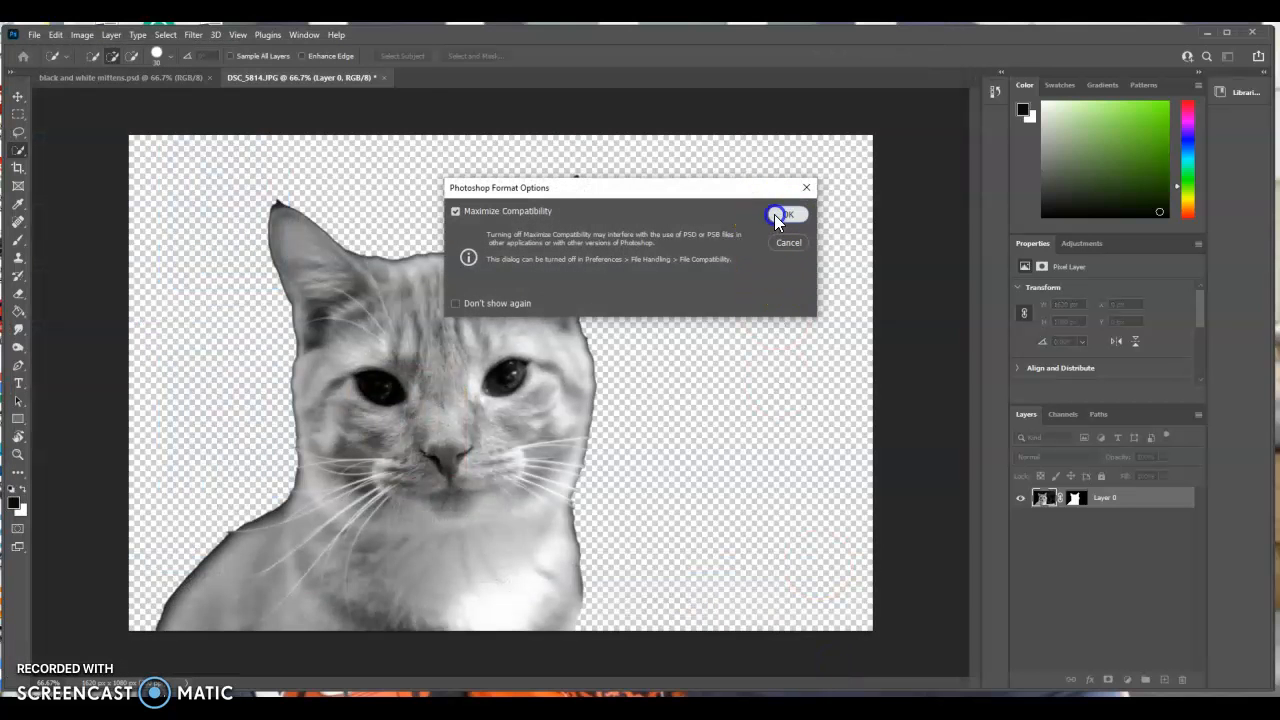
{"action": "left_click", "coordinate": [150, 530]}
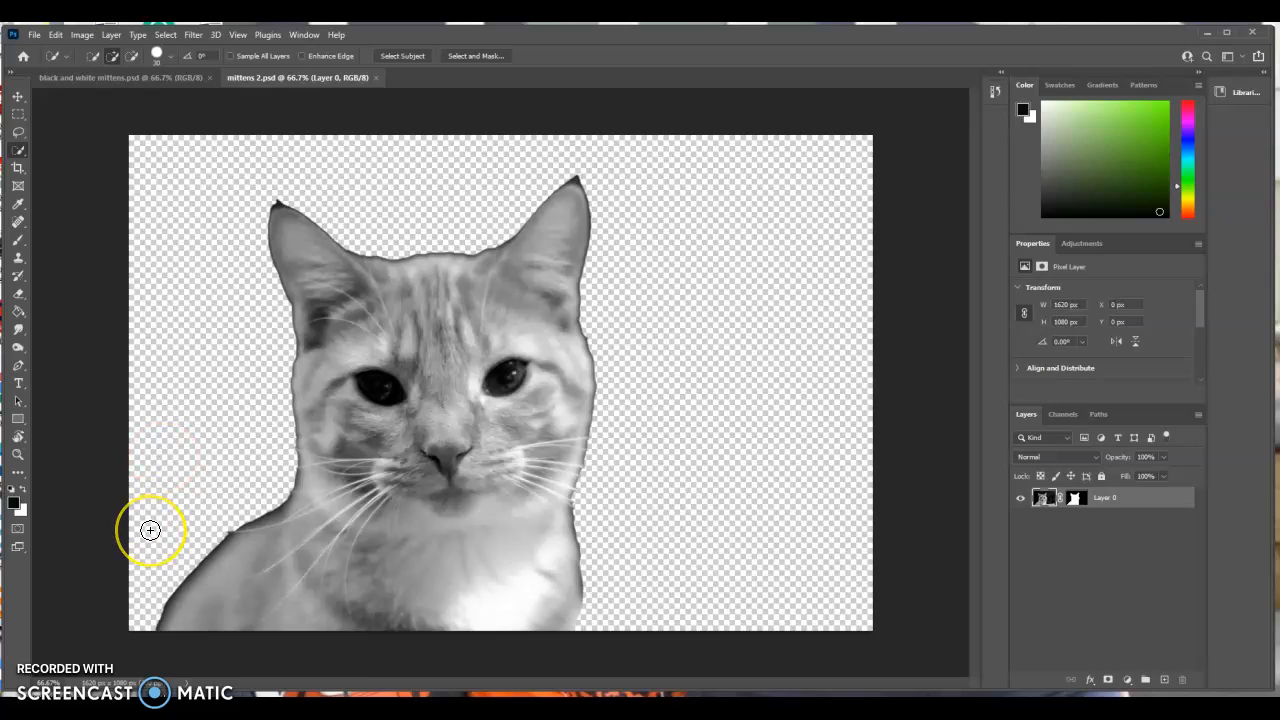